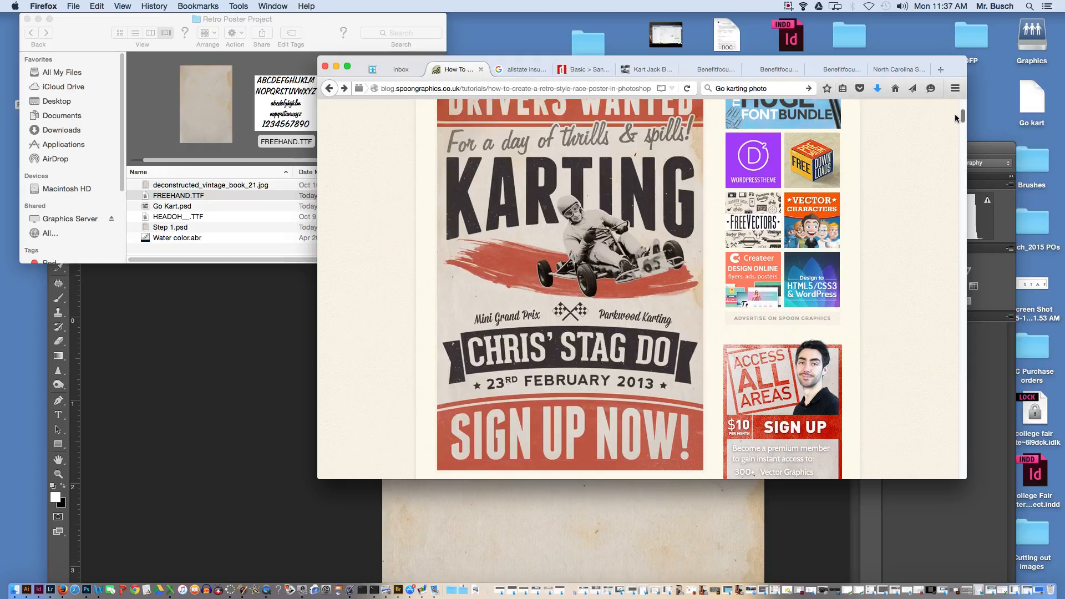
Step: Open deconstructed_vintage_book_21.jpg from the Retro Poster Project folder on the desktop in Photoshop
{"action": "left_click", "coordinate": [568, 514]}
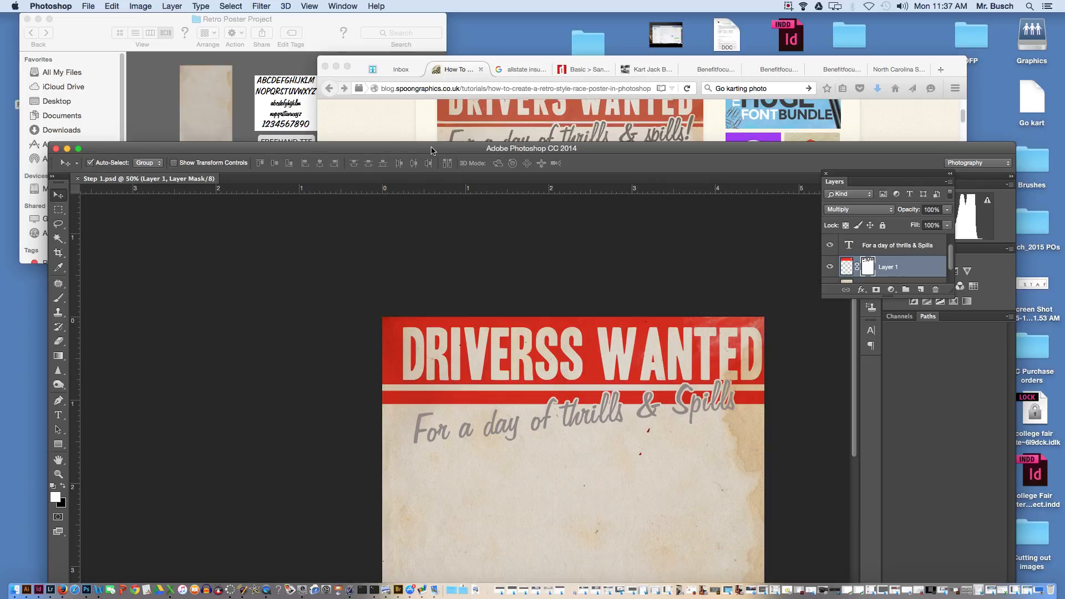
{"action": "left_click", "coordinate": [27, 18]}
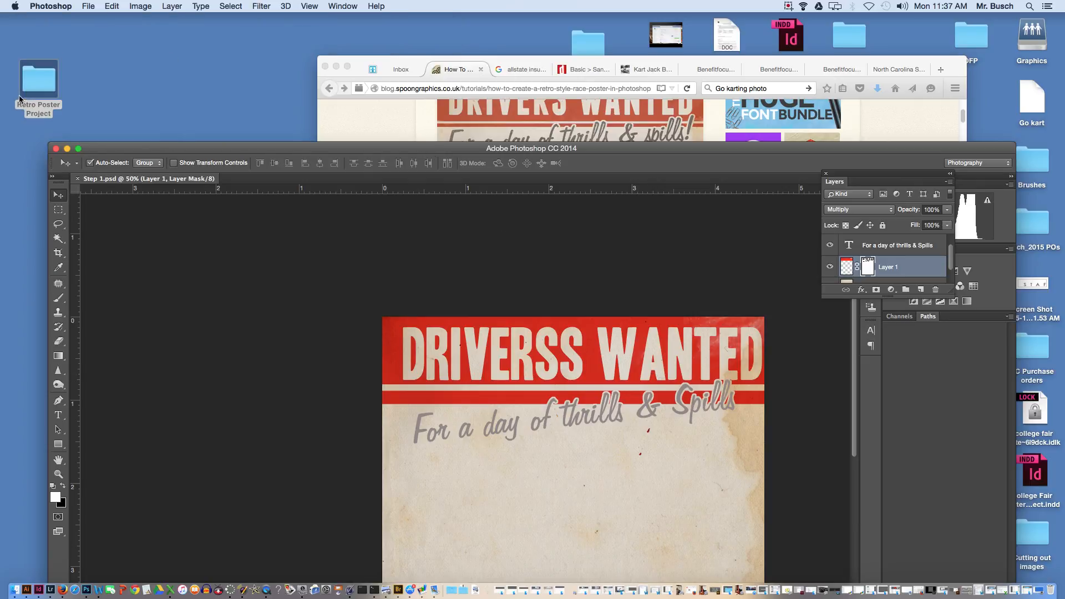
{"action": "left_click_drag", "start_coordinate": [33, 90], "coordinate": [125, 71]}
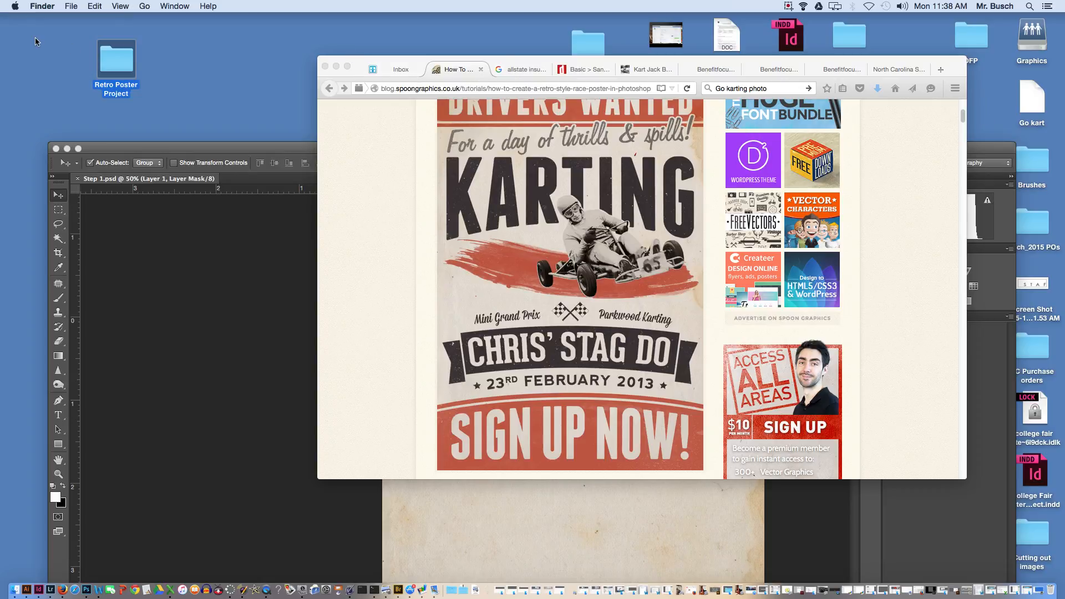
{"action": "double_click", "coordinate": [111, 59]}
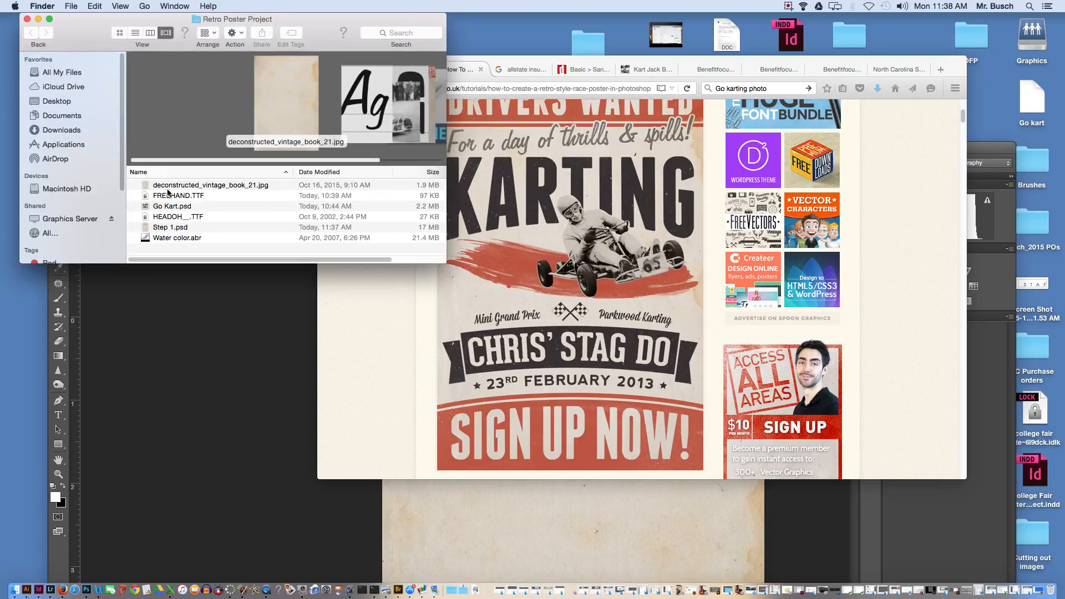
{"action": "left_click_drag", "start_coordinate": [168, 191], "coordinate": [88, 592]}
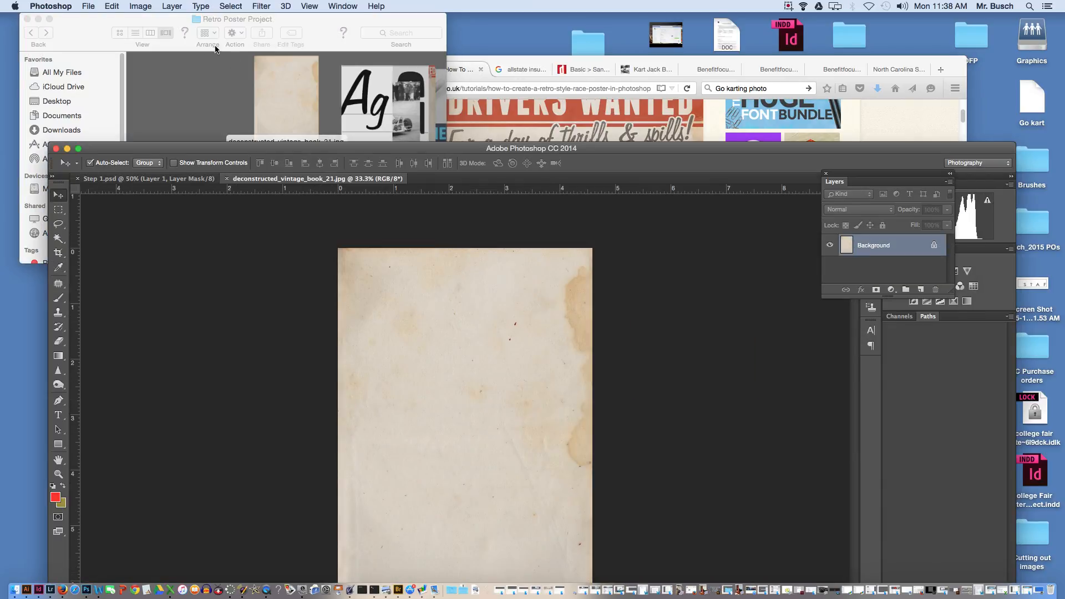
Step: Show the Retro Poster Project folder as a list and load the Water color.abr brushes into Photoshop
{"action": "left_click", "coordinate": [94, 32]}
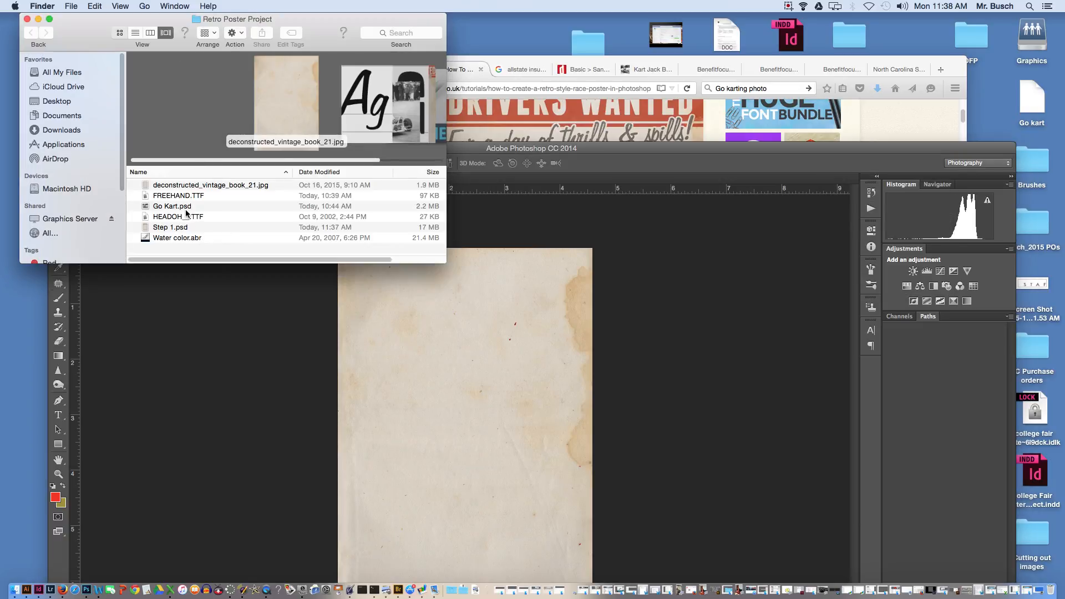
{"action": "key", "text": "super+1"}
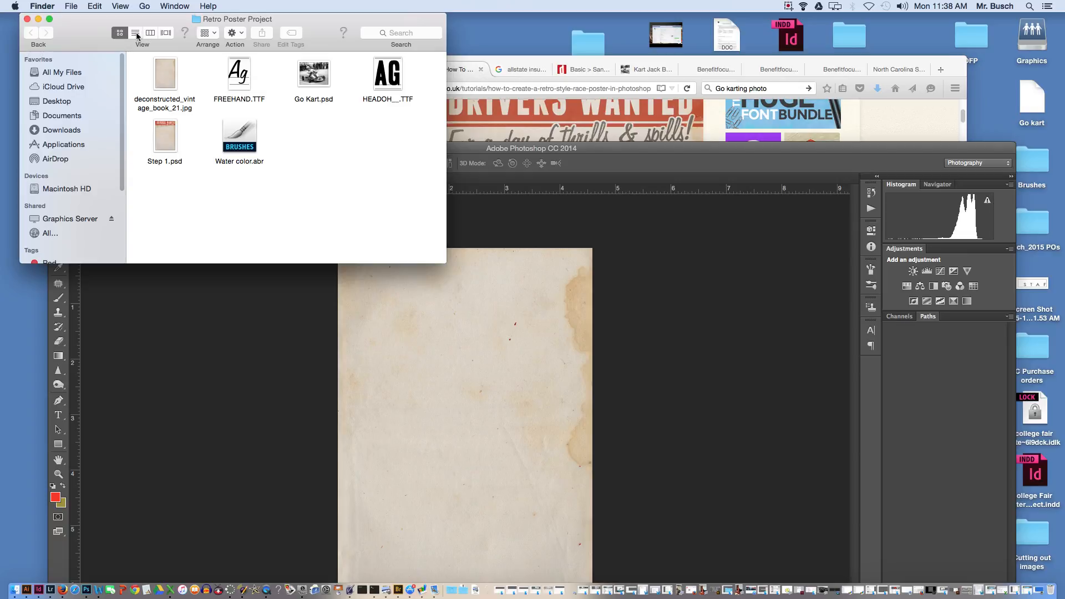
{"action": "left_click", "coordinate": [135, 34]}
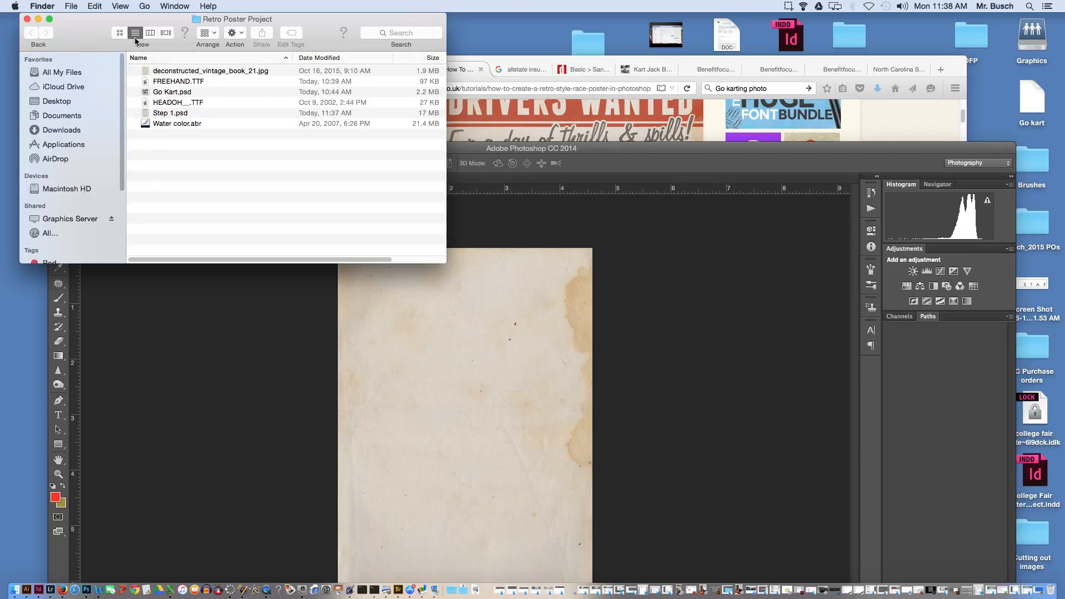
{"action": "double_click", "coordinate": [173, 123]}
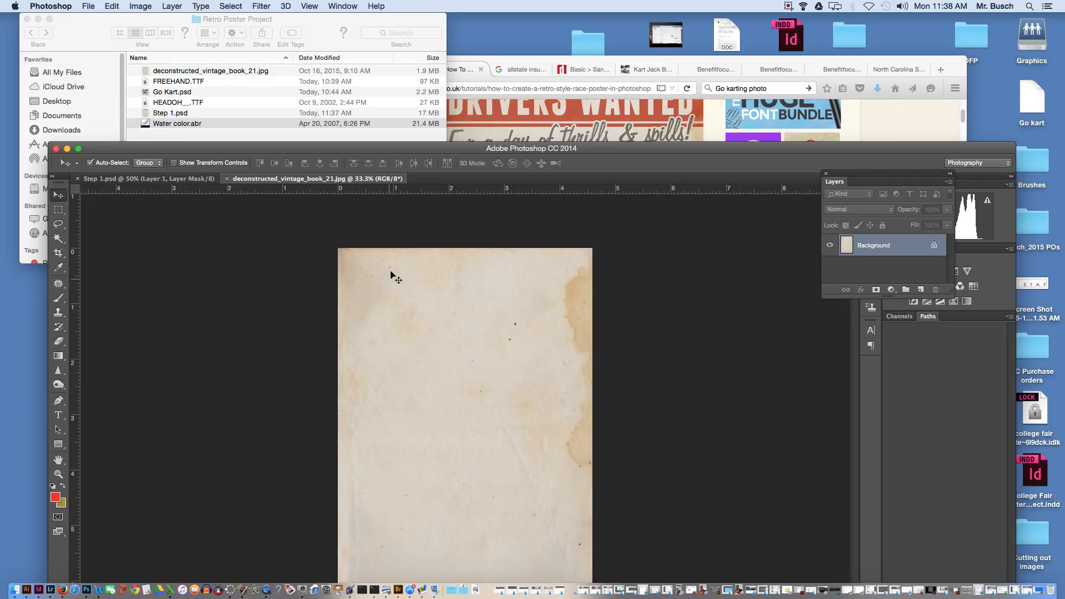
Step: With the Brush tool, rotate the 2500 px watercolor brush tip so that its stroke lies nearly horizontal
{"action": "double_click", "coordinate": [404, 149]}
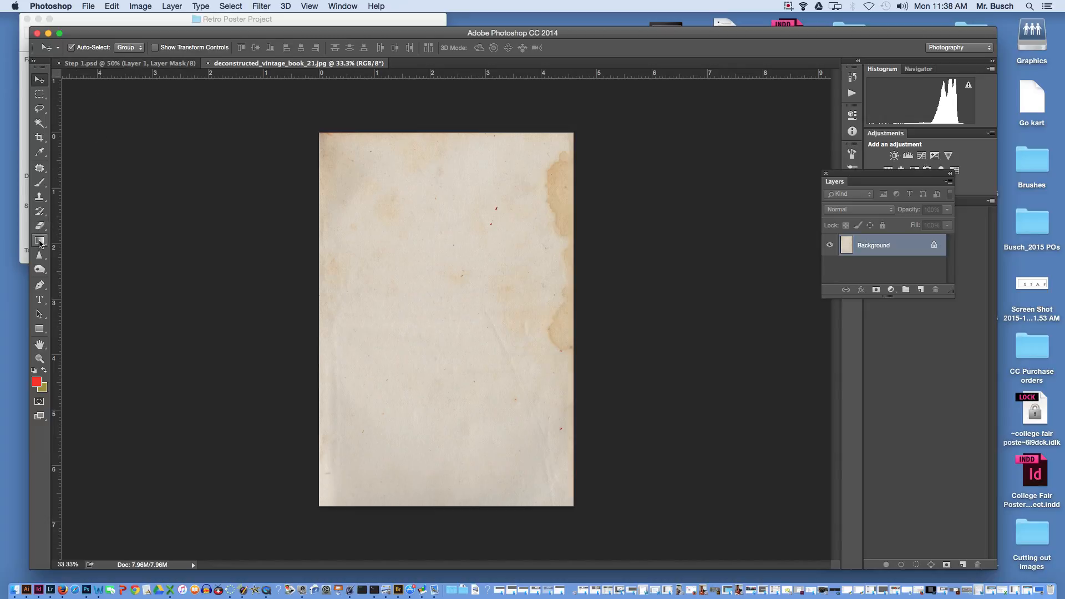
{"action": "left_click", "coordinate": [40, 183]}
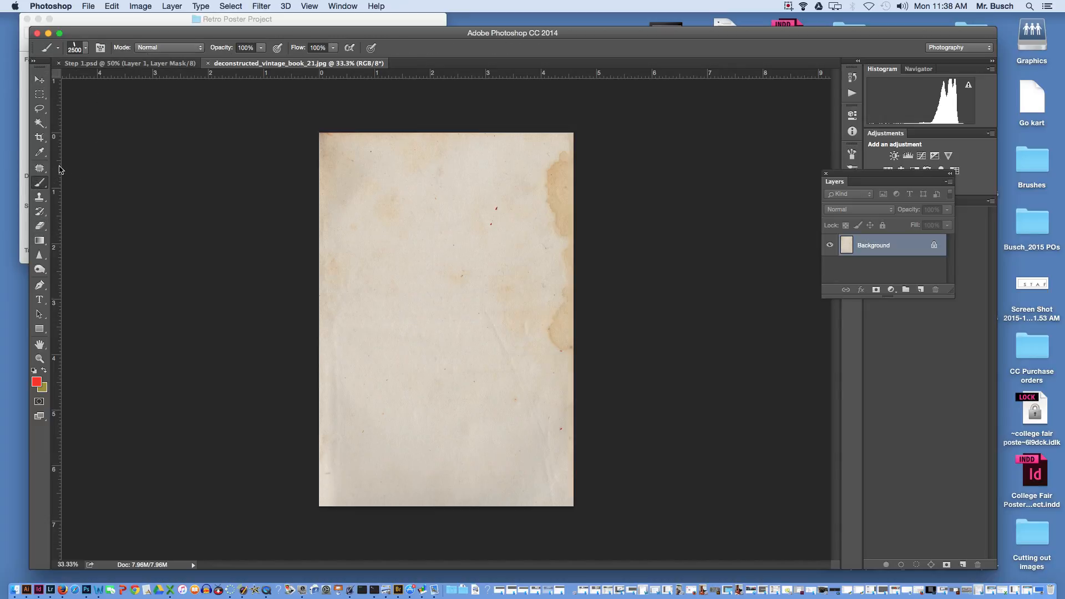
{"action": "left_click", "coordinate": [85, 50]}
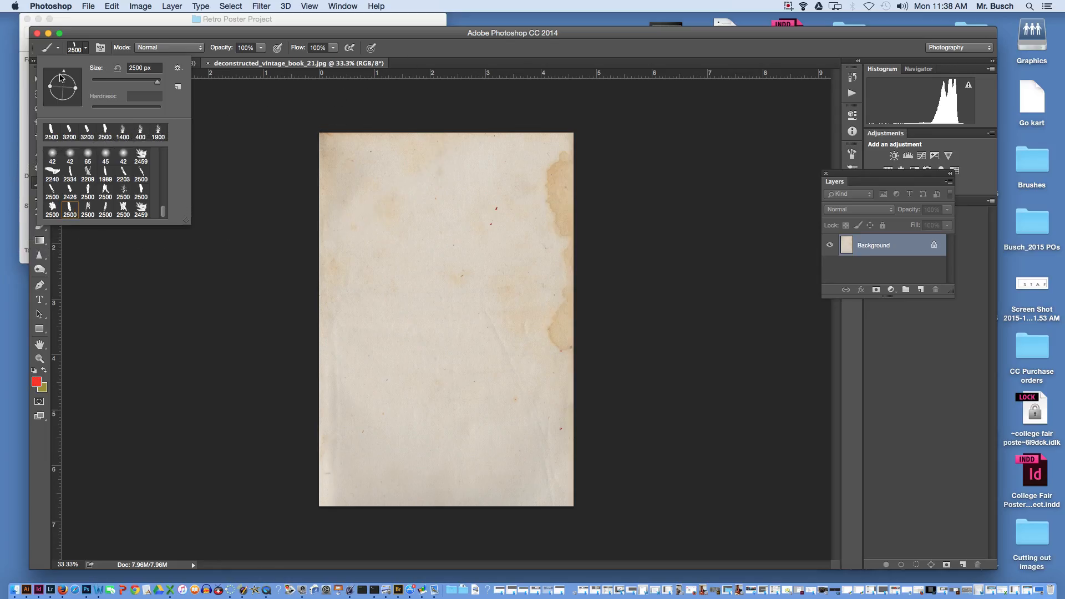
{"action": "left_click_drag", "start_coordinate": [61, 77], "coordinate": [53, 73]}
{"action": "left_click_drag", "start_coordinate": [54, 77], "coordinate": [64, 72]}
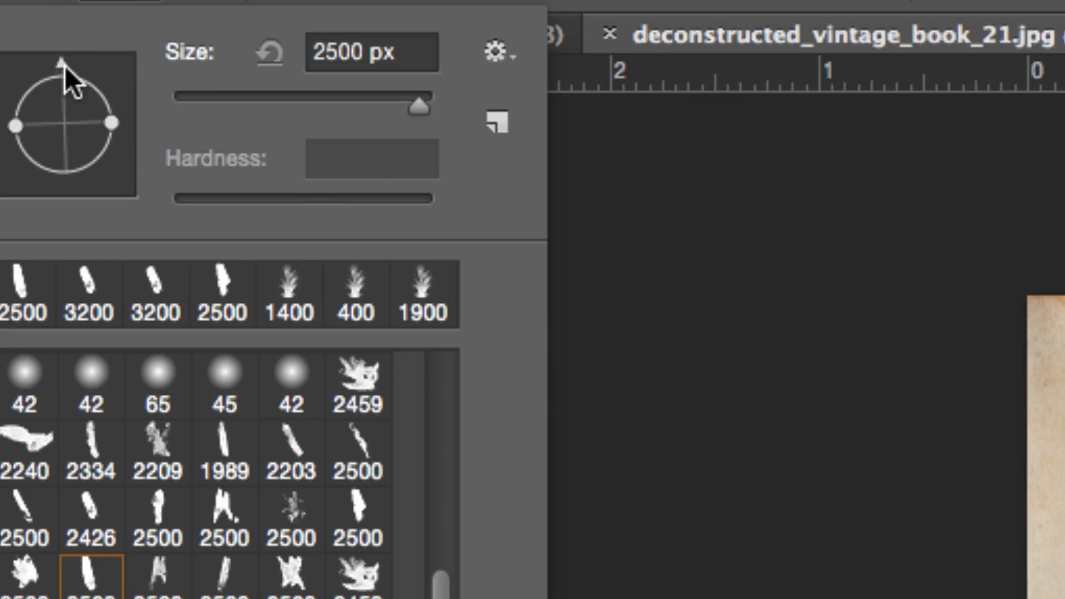
{"action": "mouse_move", "coordinate": [66, 66]}
{"action": "left_mouse_down"}
{"action": "mouse_move", "coordinate": [95, 75]}
{"action": "mouse_move", "coordinate": [77, 80]}
{"action": "left_mouse_up"}
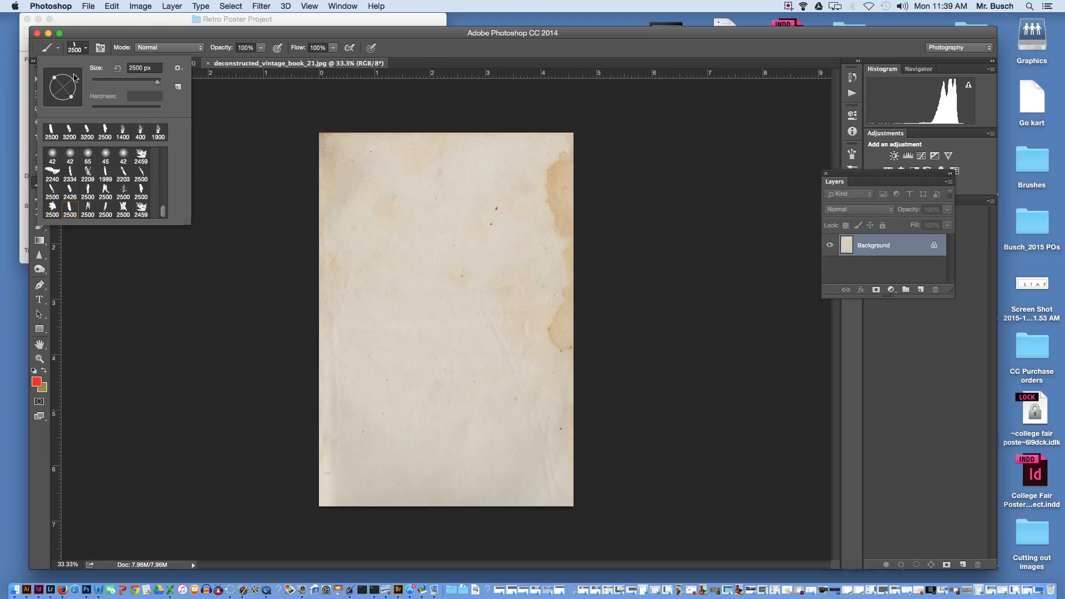
{"action": "left_click_drag", "start_coordinate": [74, 77], "coordinate": [66, 72]}
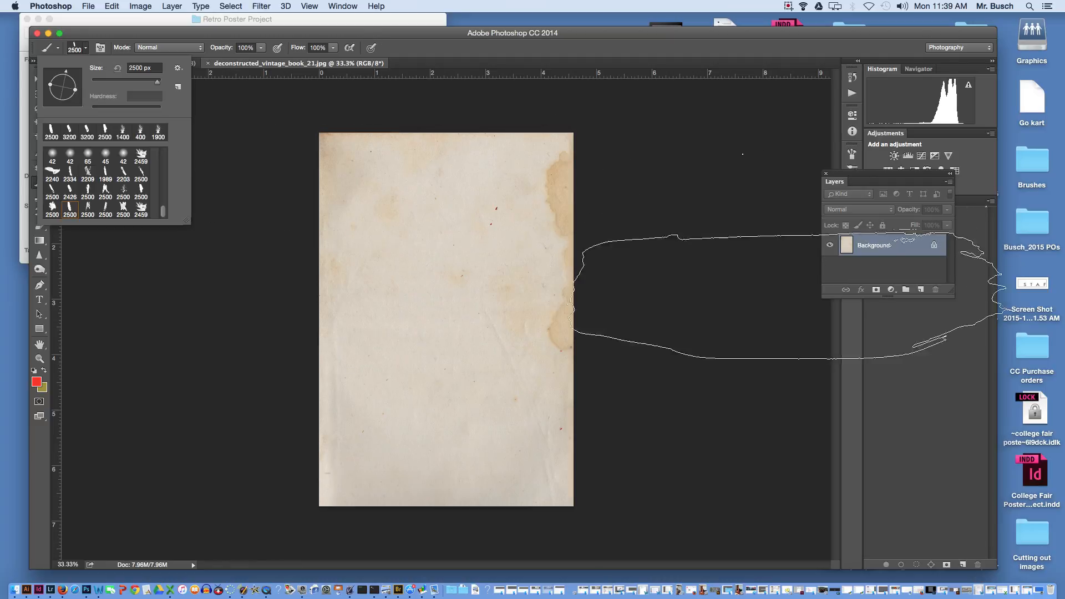
Step: Stamp one red brush mark across the top of the page on a new layer and set its blend mode to Multiply
{"action": "left_click", "coordinate": [920, 289]}
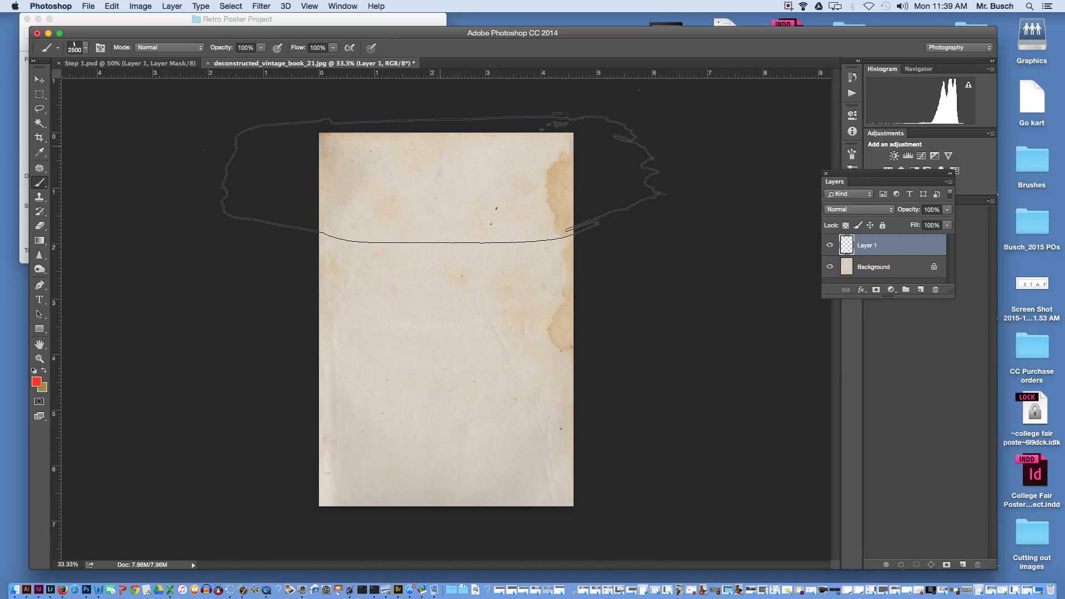
{"action": "left_click", "coordinate": [444, 179]}
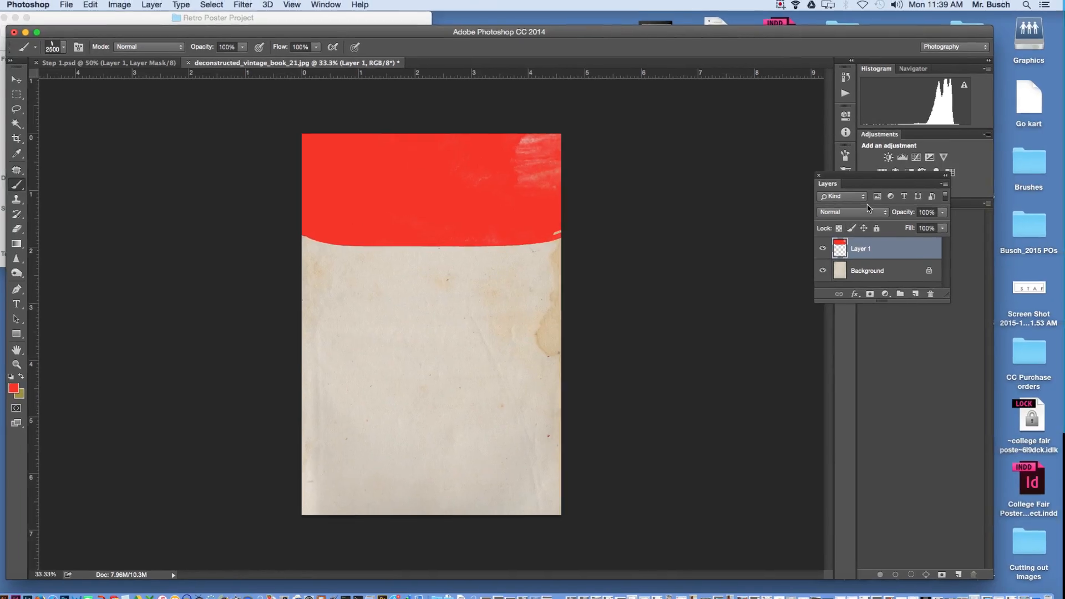
{"action": "left_click", "coordinate": [870, 209]}
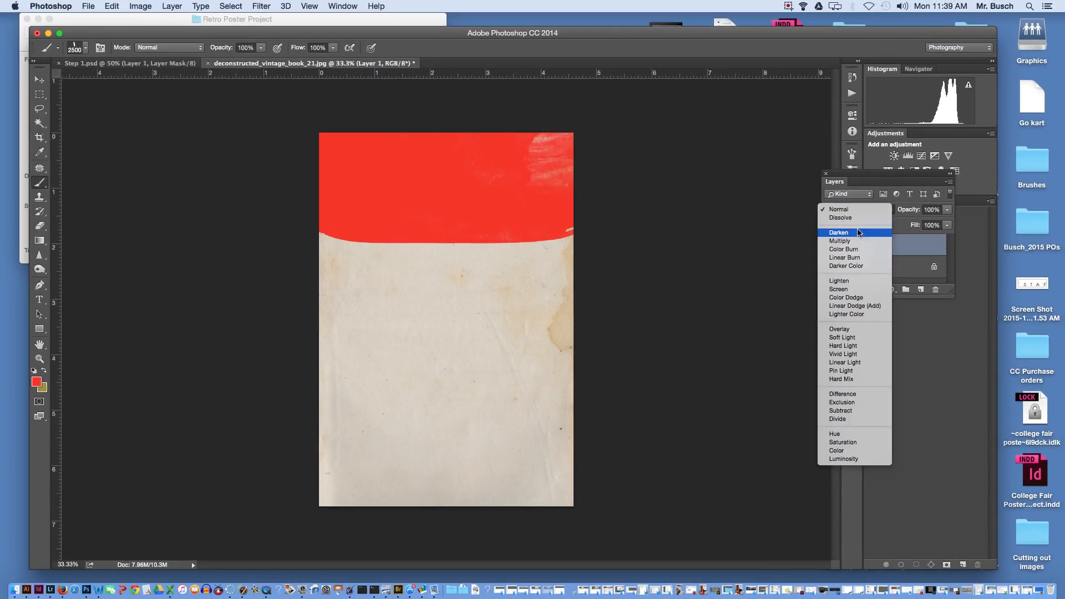
{"action": "left_click", "coordinate": [852, 243]}
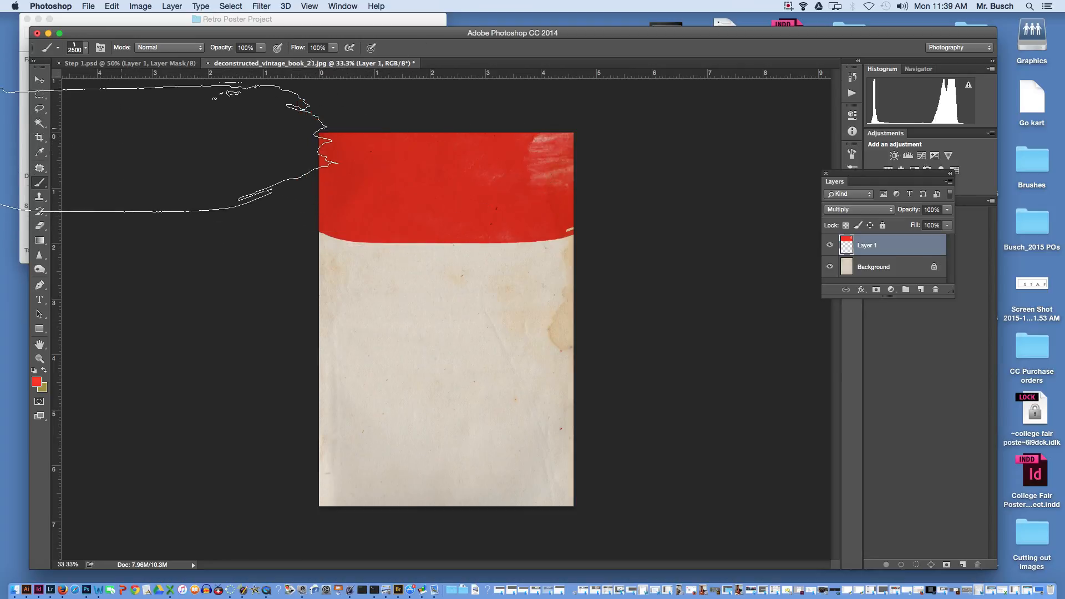
Step: Install the Headline One font from HEADOH__.TTF in the project folder, then close the font and folder windows
{"action": "left_click", "coordinate": [102, 22]}
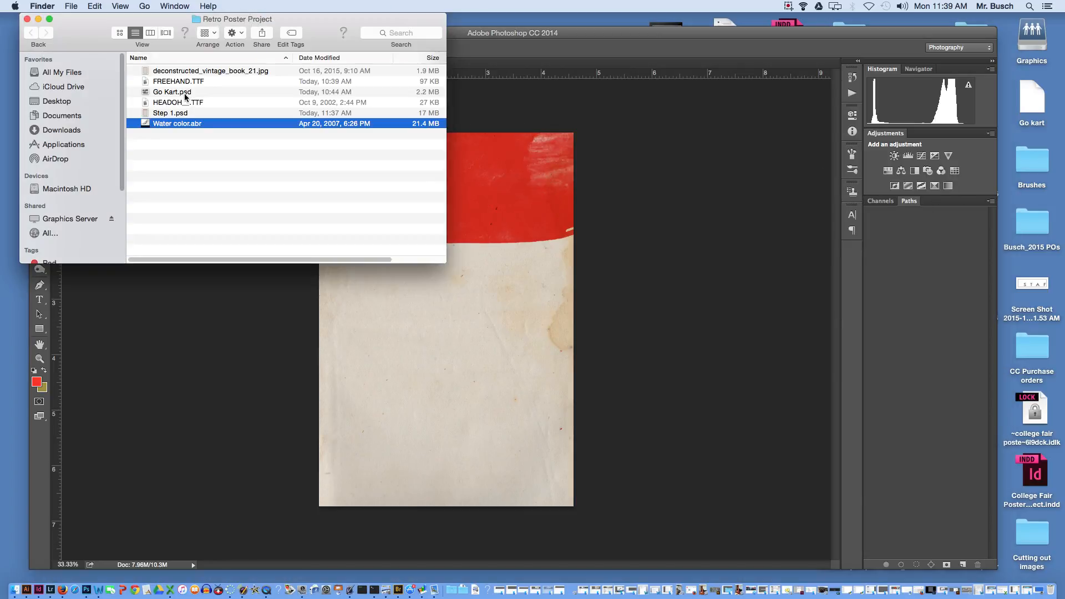
{"action": "left_click", "coordinate": [174, 104]}
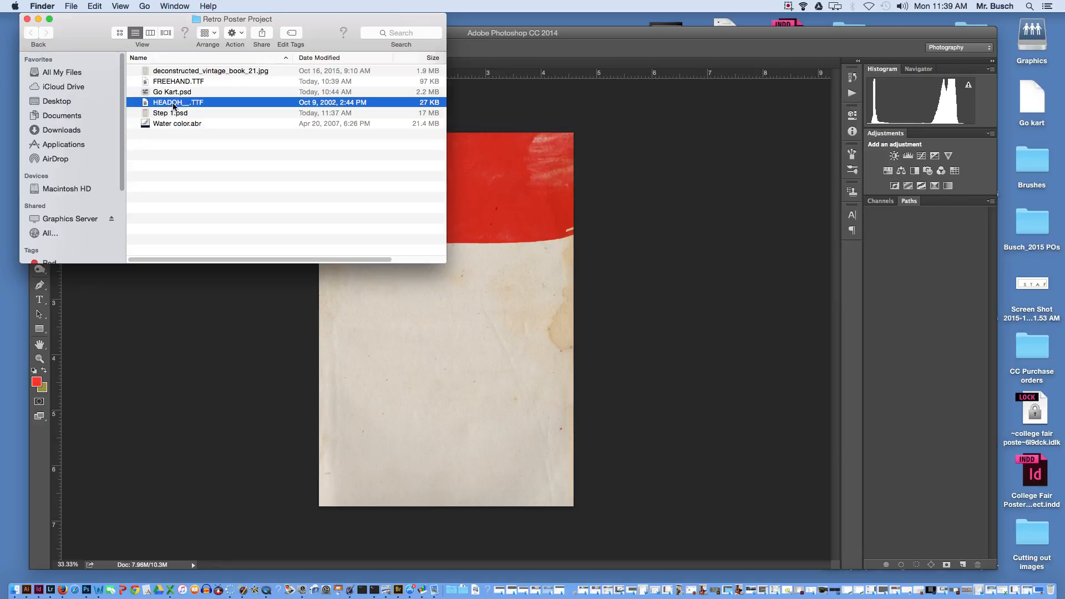
{"action": "double_click", "coordinate": [174, 104]}
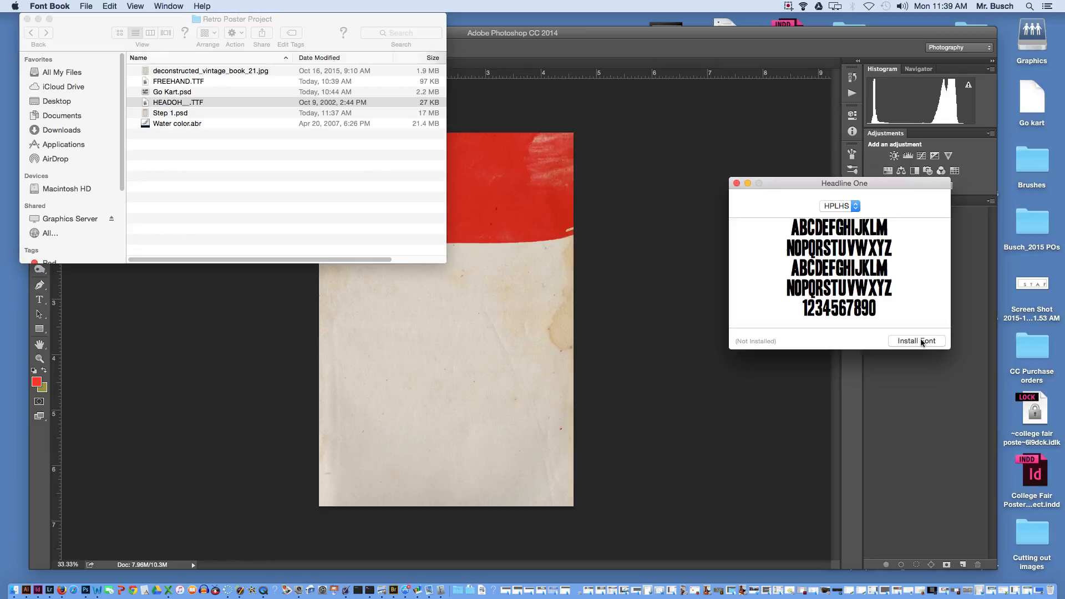
{"action": "left_click", "coordinate": [921, 342]}
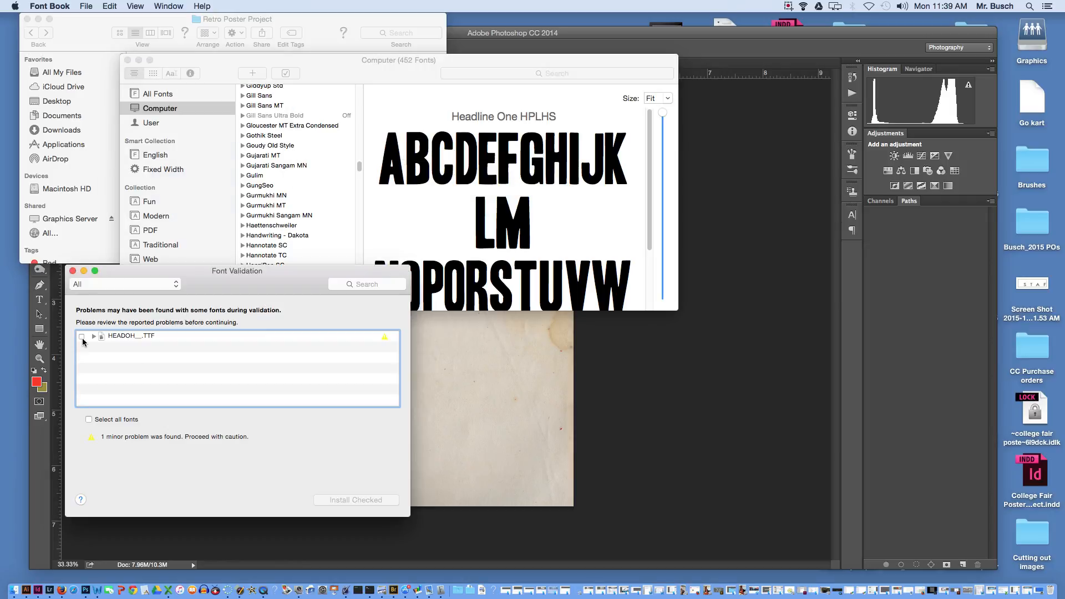
{"action": "left_click", "coordinate": [81, 336]}
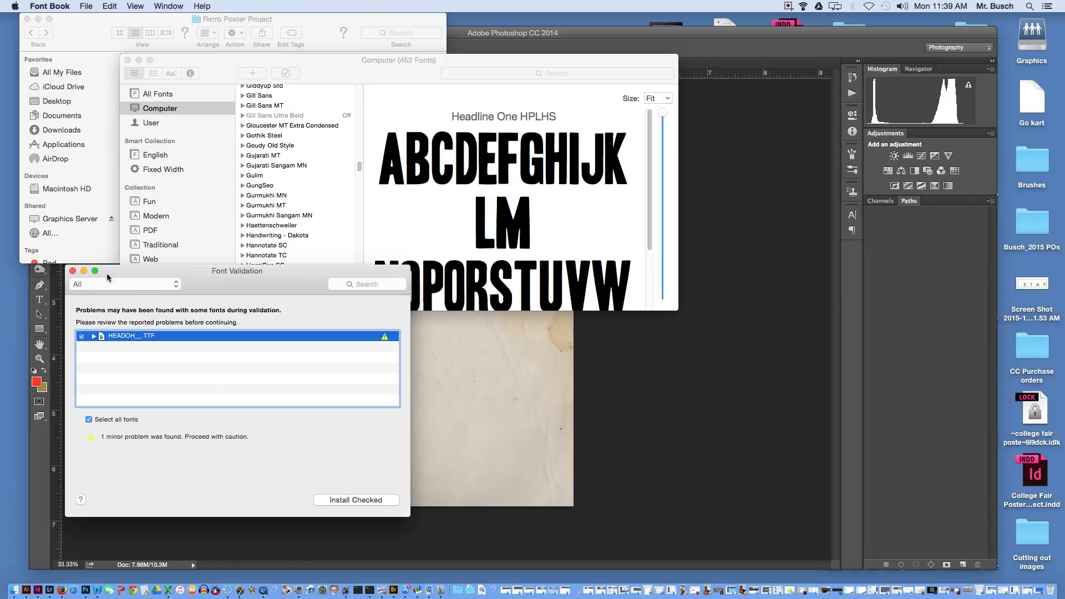
{"action": "left_click", "coordinate": [72, 271]}
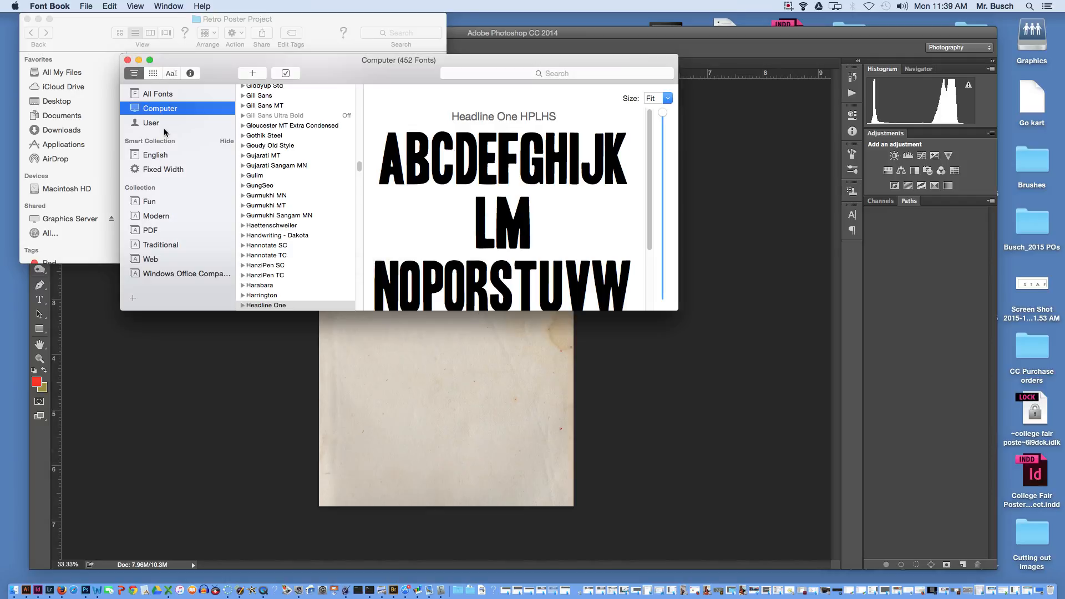
{"action": "left_click", "coordinate": [128, 60]}
{"action": "left_click", "coordinate": [27, 19]}
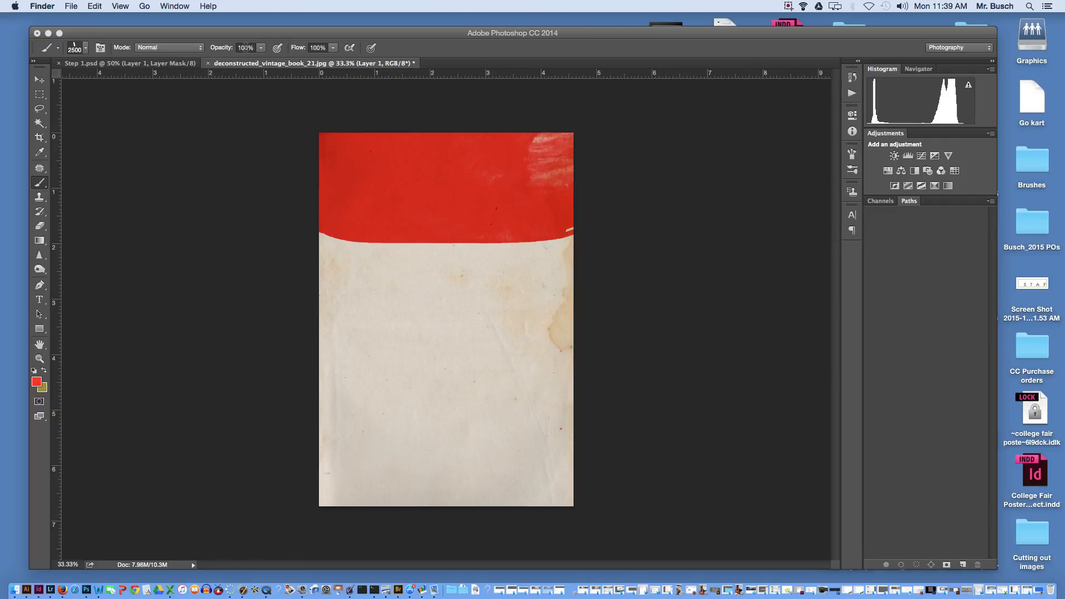
Step: Back in Photoshop, add a text box across the red band containing DRIVERS WANTED
{"action": "left_click", "coordinate": [249, 37]}
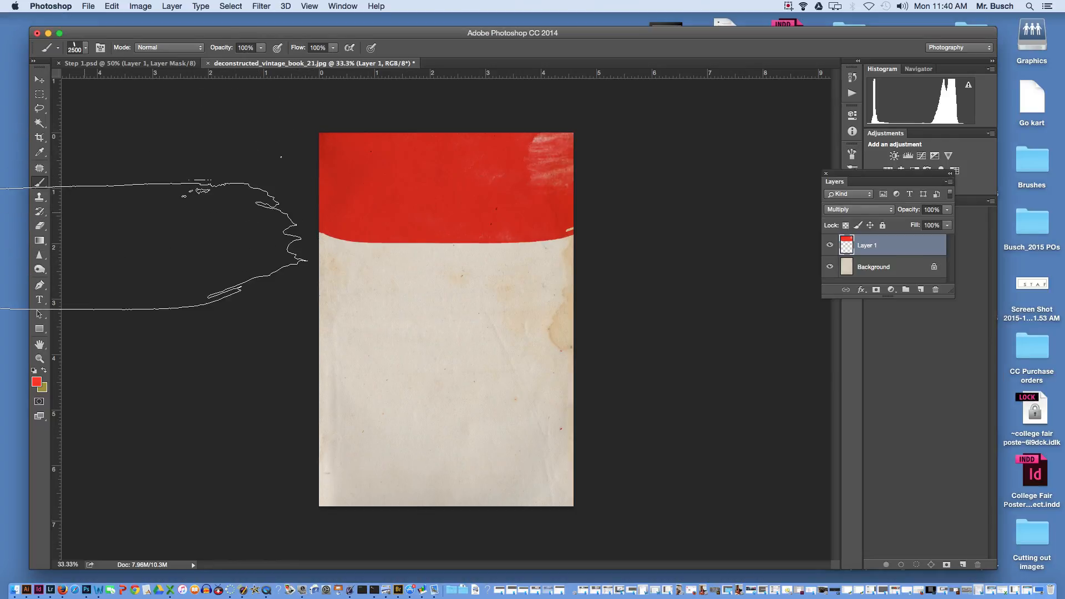
{"action": "left_click", "coordinate": [40, 301]}
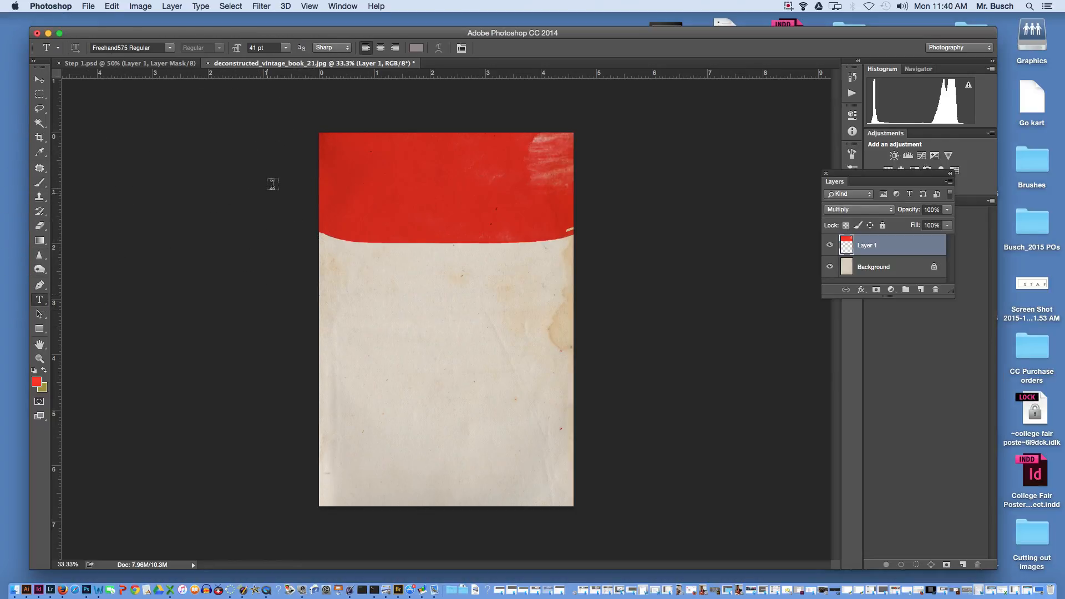
{"action": "left_click_drag", "start_coordinate": [328, 140], "coordinate": [568, 207]}
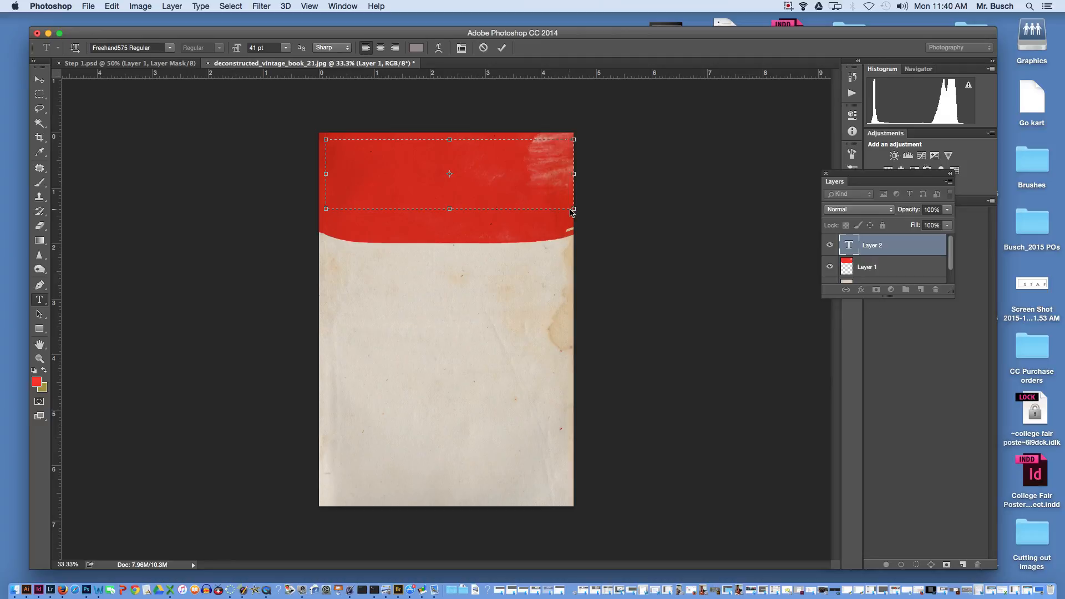
{"action": "type", "text": "DRIVERS"}
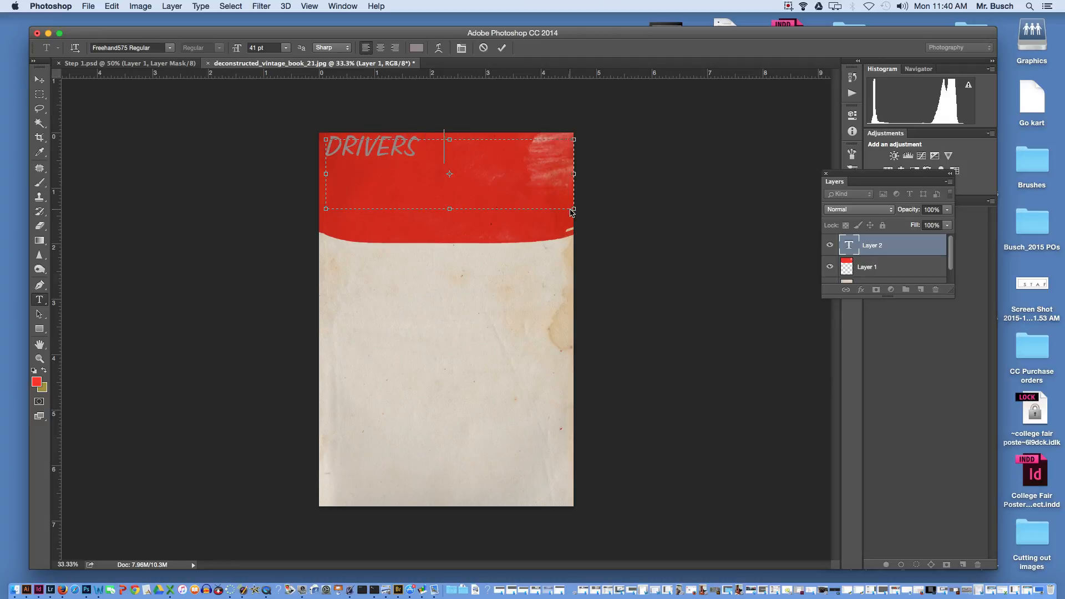
{"action": "type", "text": " WANTE"}
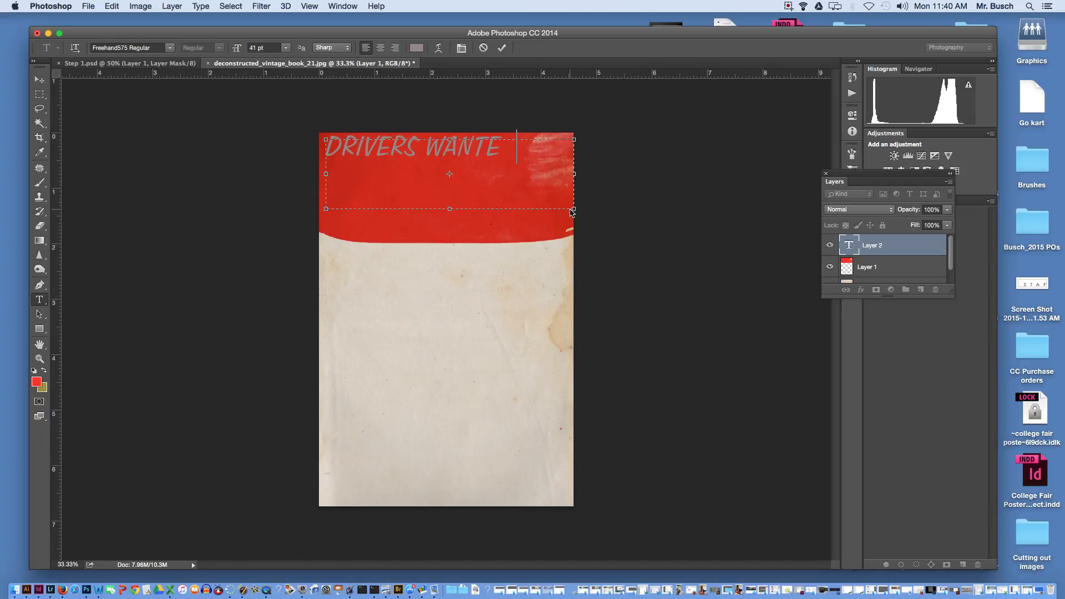
{"action": "type", "text": "D"}
Step: Change the font of the whole DRIVERS WANTED text to Headline One HPLHS
{"action": "key", "text": "super+a"}
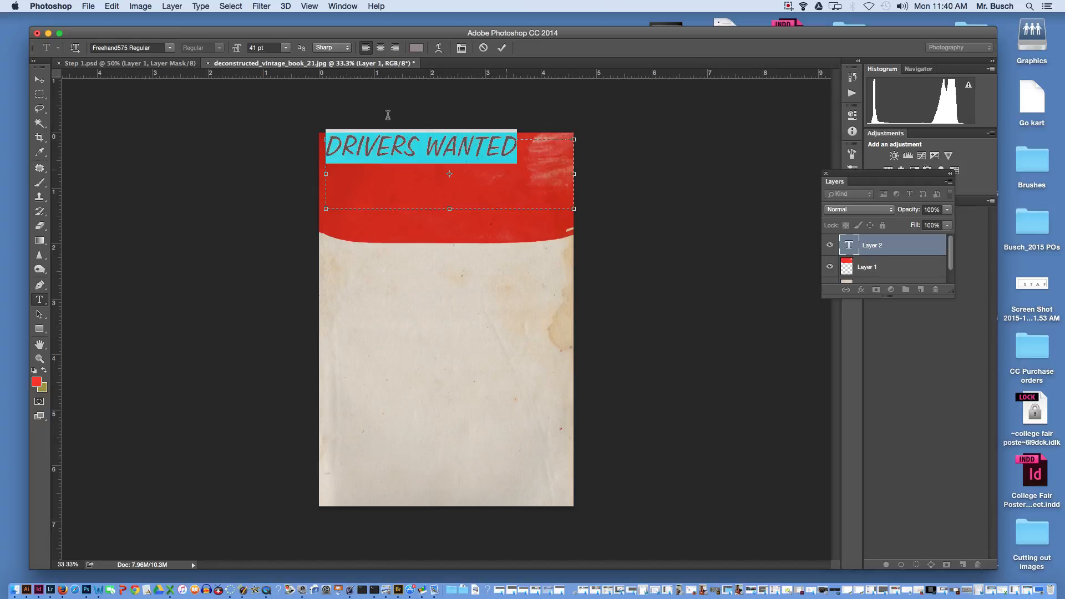
{"action": "left_click", "coordinate": [160, 48]}
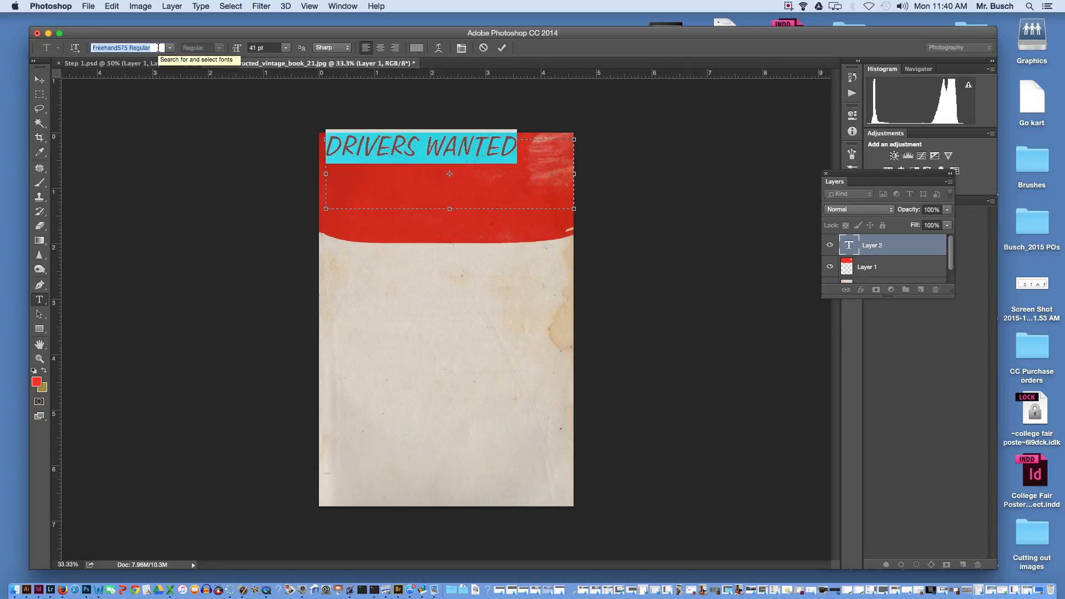
{"action": "type", "text": "head"}
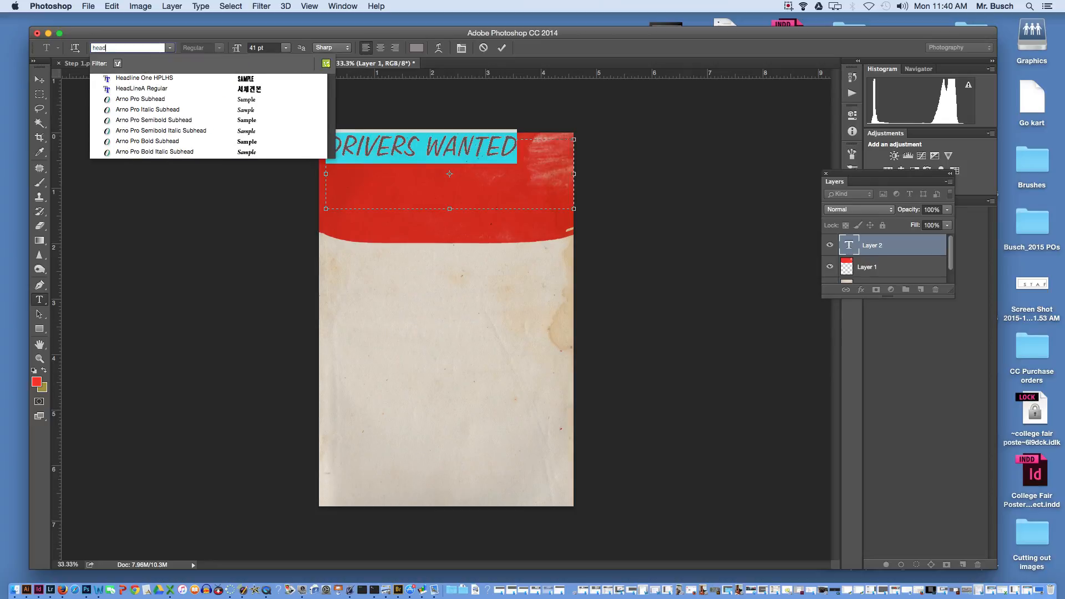
{"action": "left_click", "coordinate": [139, 80]}
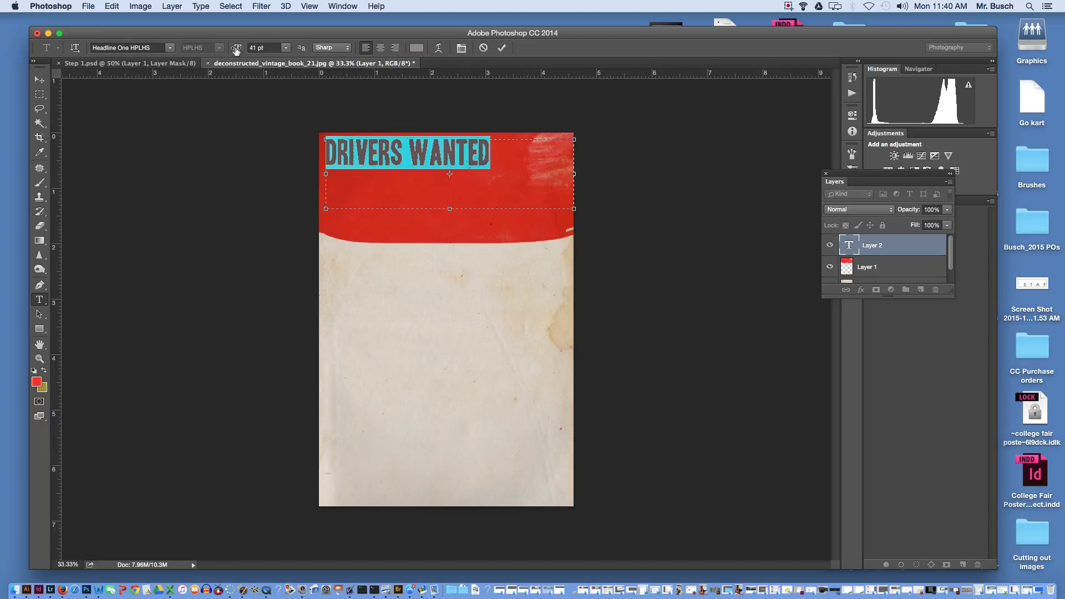
Step: Enlarge the DRIVERS WANTED headline to 60 pt and move it slightly lower within the red band
{"action": "mouse_move", "coordinate": [235, 50]}
{"action": "left_mouse_down"}
{"action": "mouse_move", "coordinate": [249, 53]}
{"action": "mouse_move", "coordinate": [240, 53]}
{"action": "left_mouse_up"}
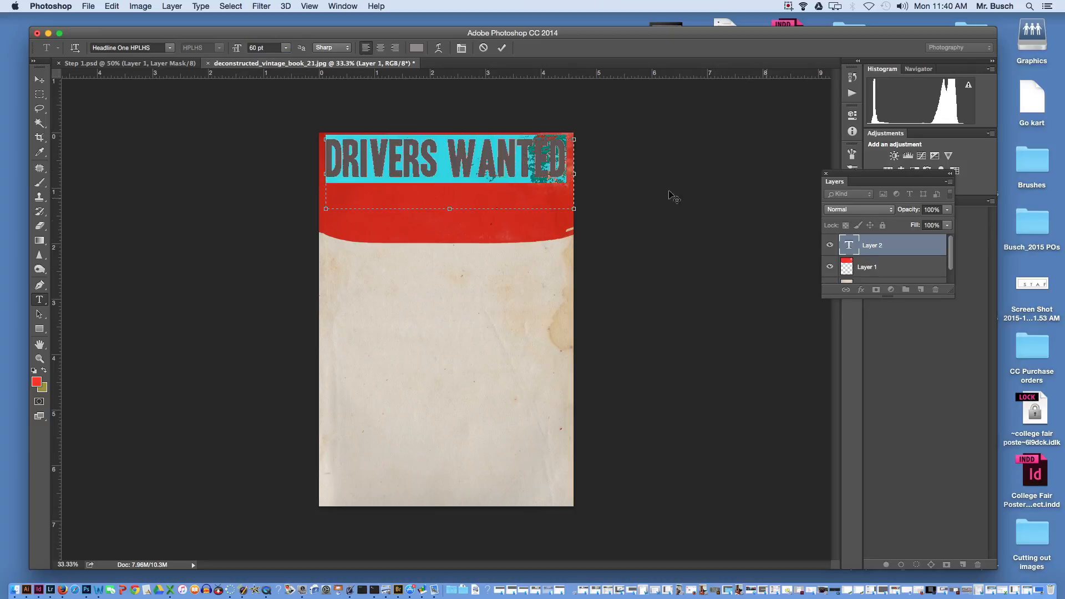
{"action": "key", "text": "BackSpace"}
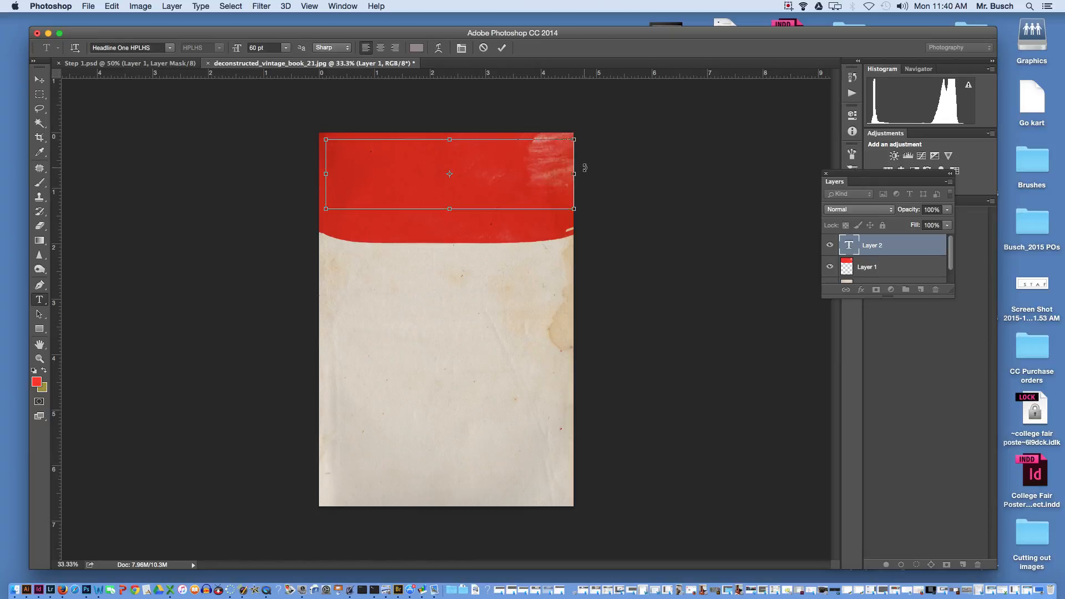
{"action": "key", "text": "super+z"}
{"action": "left_click", "coordinate": [39, 80]}
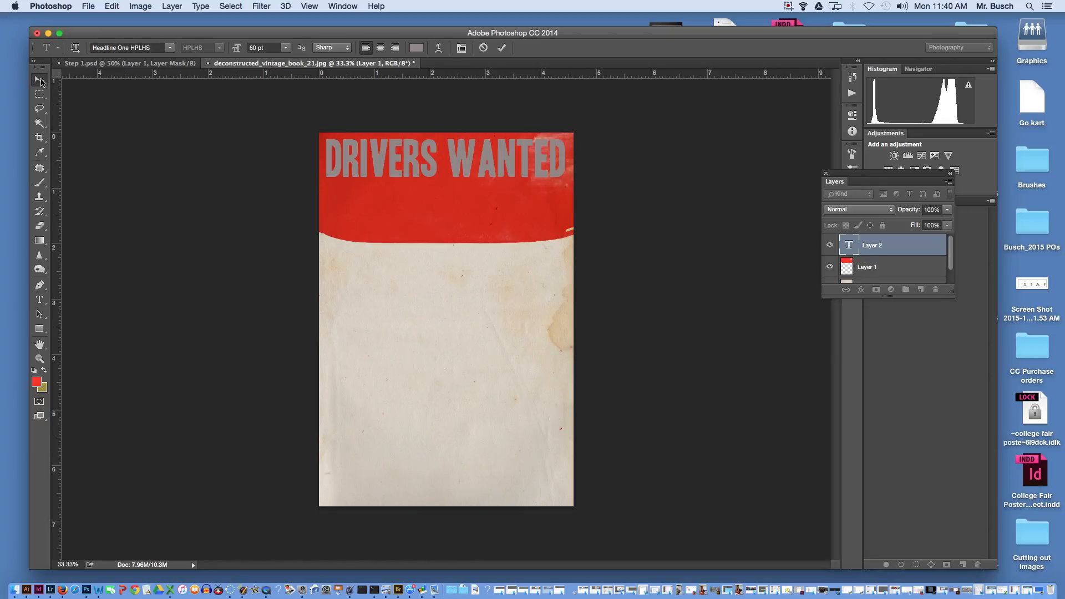
{"action": "left_click_drag", "start_coordinate": [391, 168], "coordinate": [393, 172]}
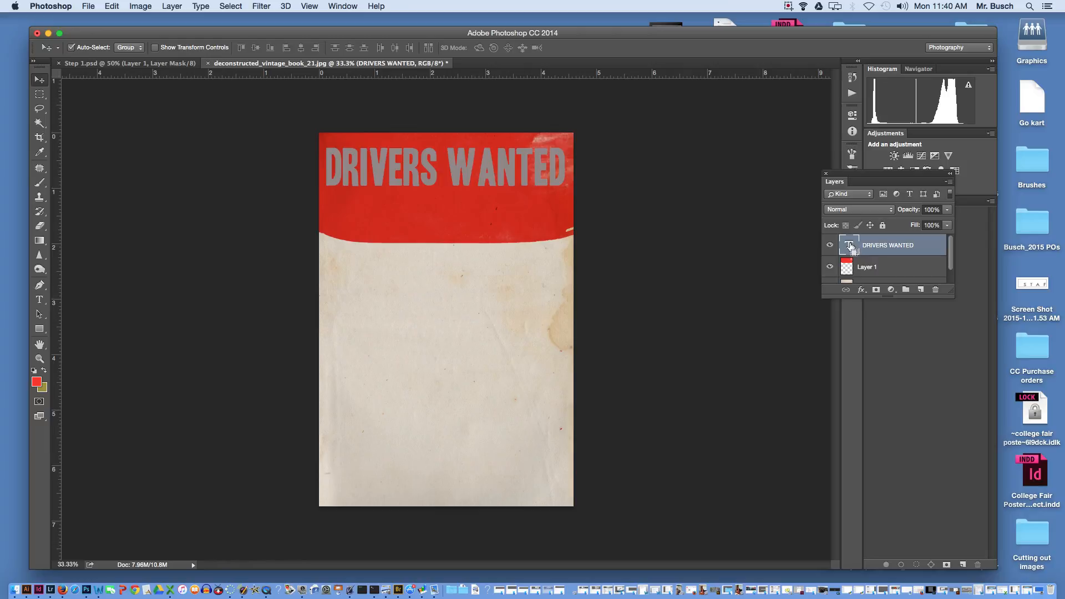
Step: Knock the DRIVERS WANTED letter shapes out of the red band with a layer mask on Layer 1, hiding the text layer
{"action": "left_click", "coordinate": [850, 245], "text": "super"}
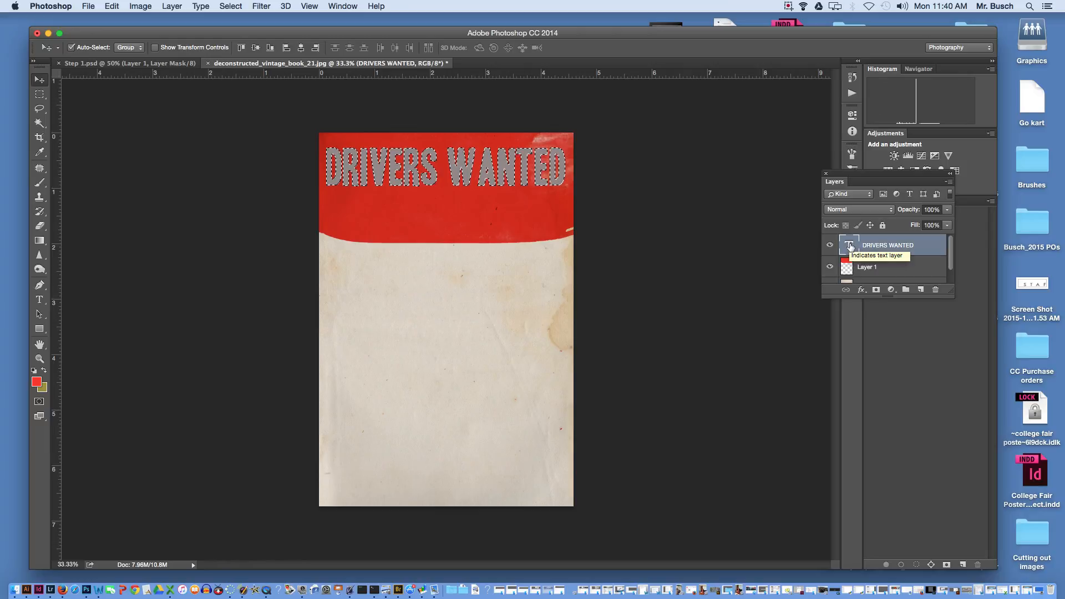
{"action": "left_click", "coordinate": [830, 245]}
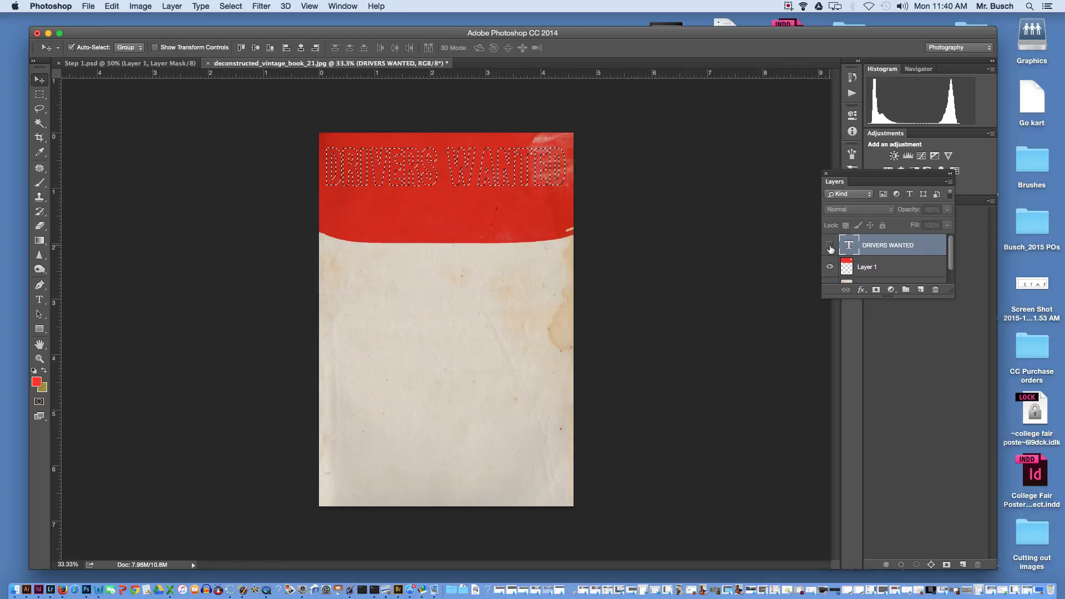
{"action": "left_click", "coordinate": [864, 269]}
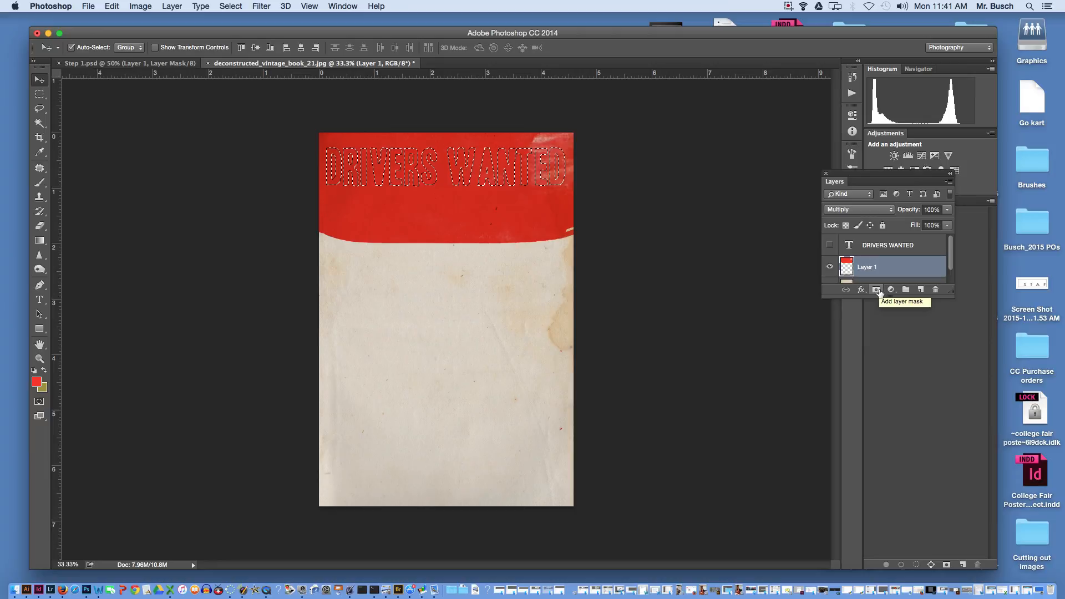
{"action": "left_click", "coordinate": [876, 289]}
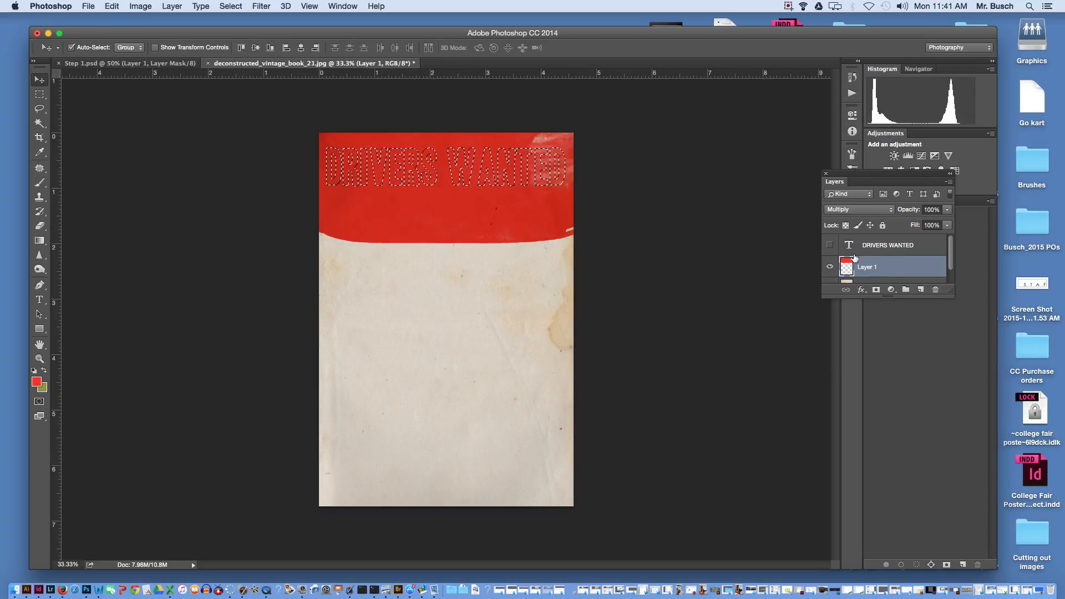
{"action": "key", "text": "shift+super+i"}
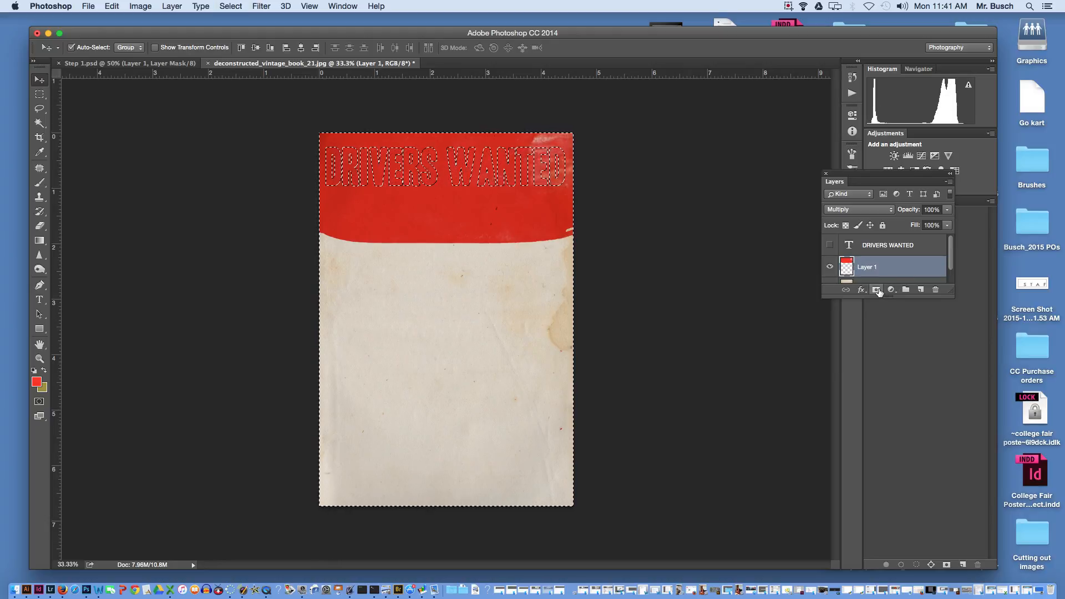
{"action": "left_click", "coordinate": [876, 290]}
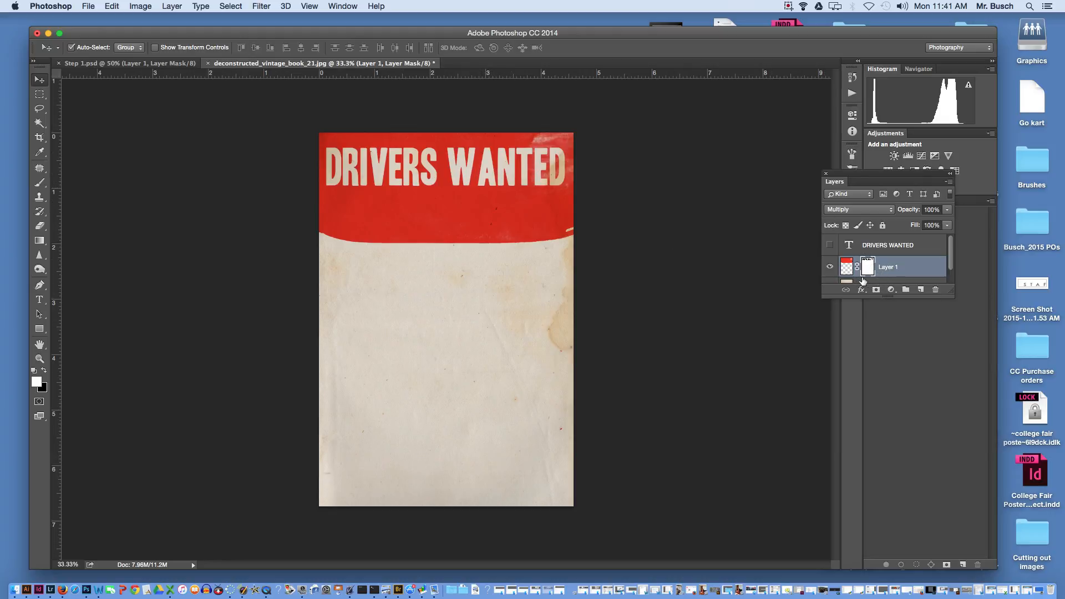
Step: Delete the lower part of the red band on Layer 1, leaving a straight edge a little below the headline
{"action": "left_click", "coordinate": [845, 268]}
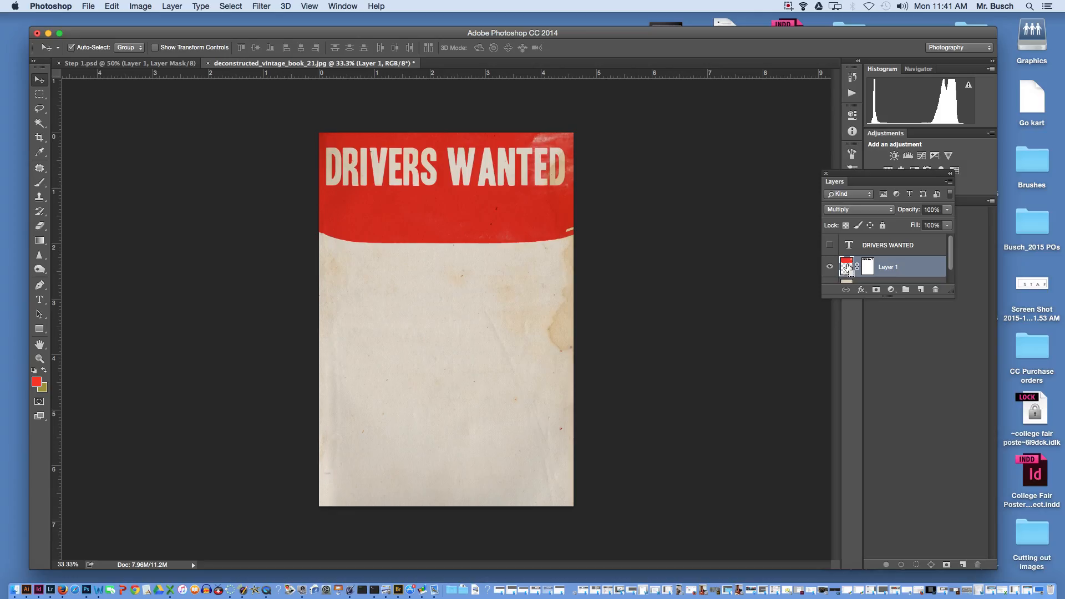
{"action": "left_click", "coordinate": [39, 95]}
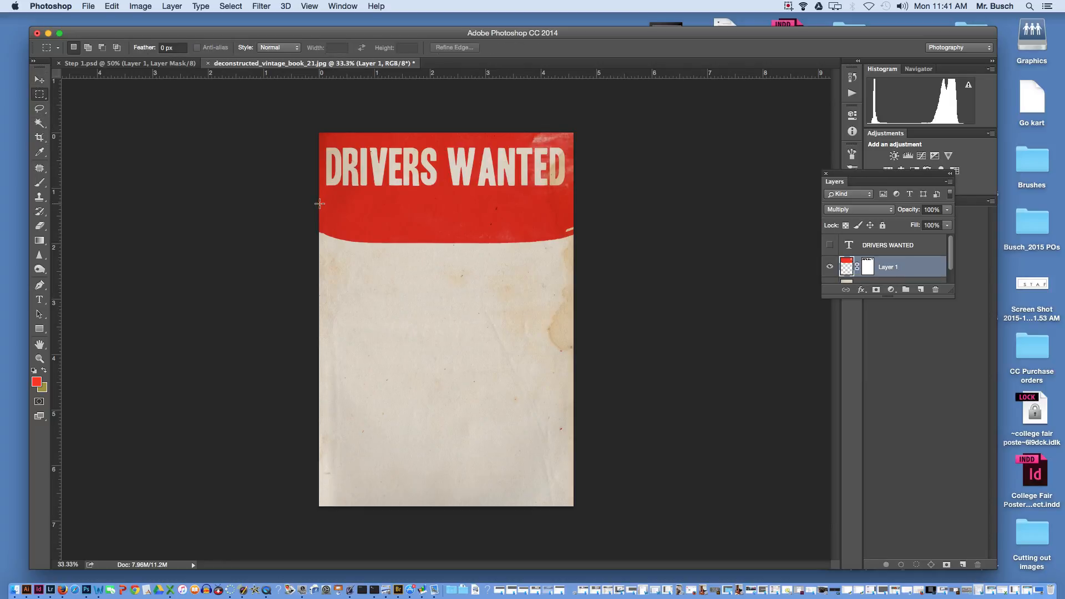
{"action": "left_click_drag", "start_coordinate": [319, 203], "coordinate": [583, 251]}
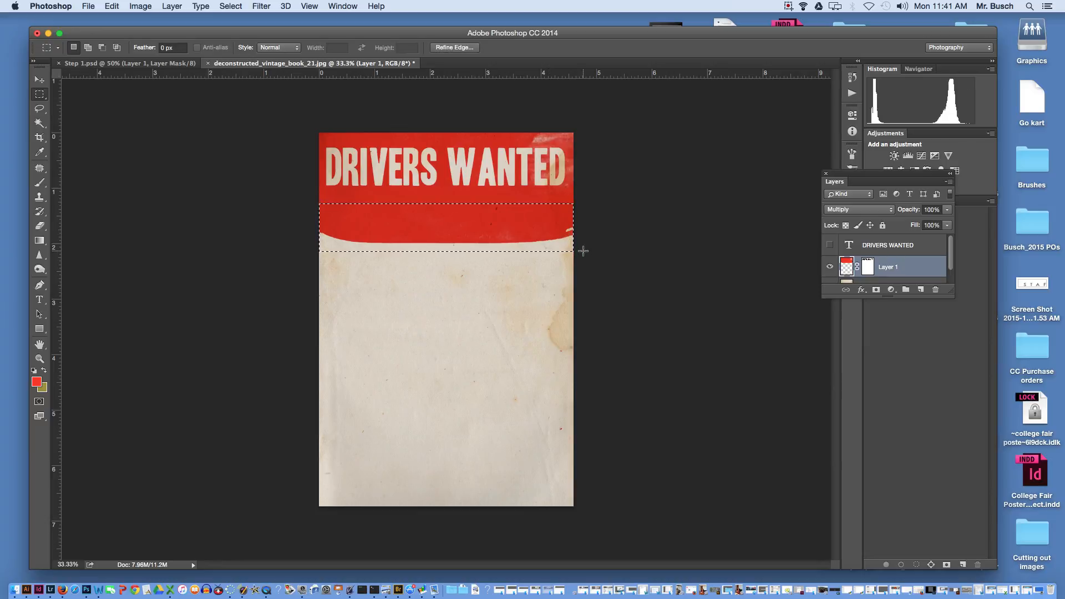
{"action": "key", "text": "Delete"}
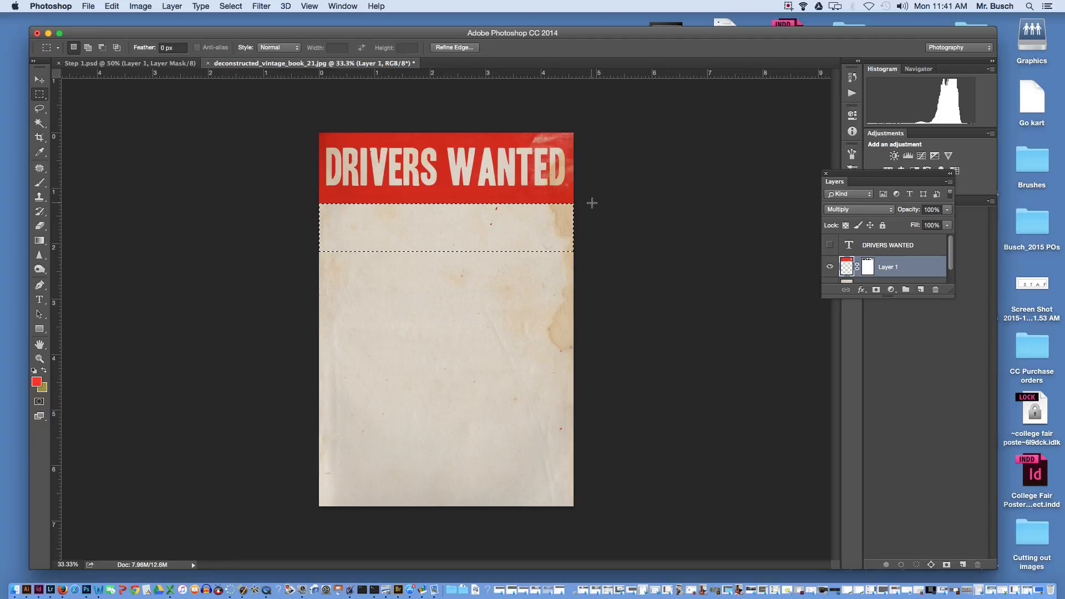
{"action": "key", "text": "super+d"}
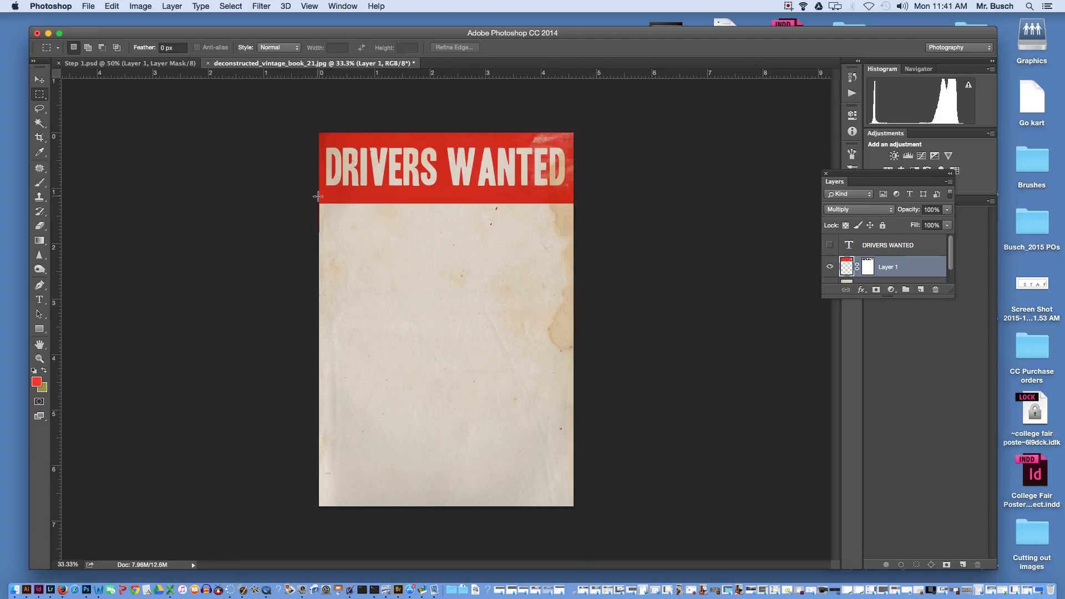
Step: Cut a thin horizontal stripe across the full width of the red band between the headline and its lower edge
{"action": "left_click_drag", "start_coordinate": [319, 193], "coordinate": [579, 198]}
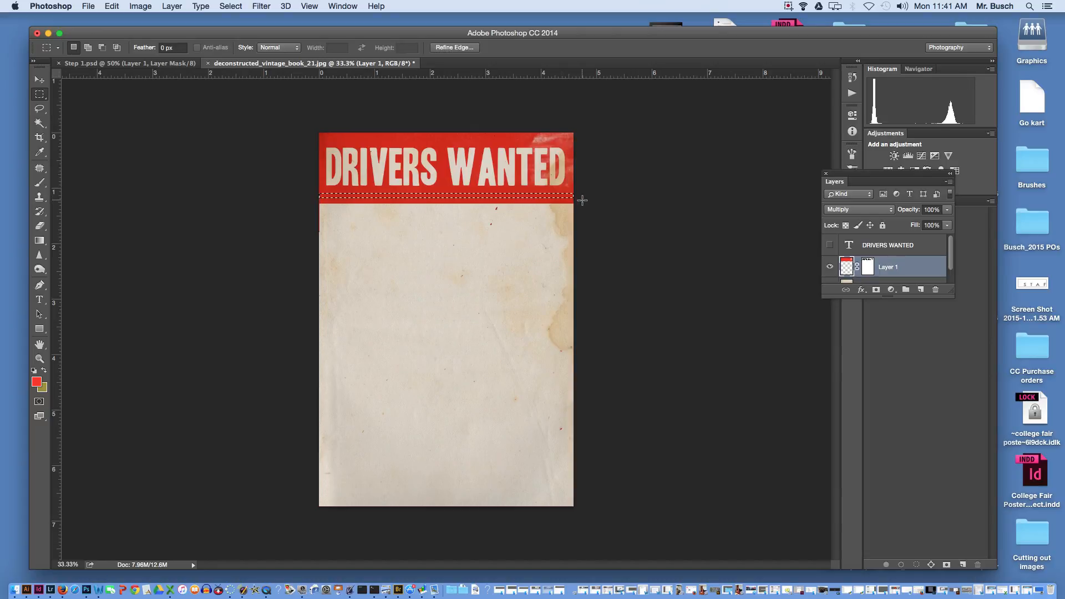
{"action": "key", "text": "Delete"}
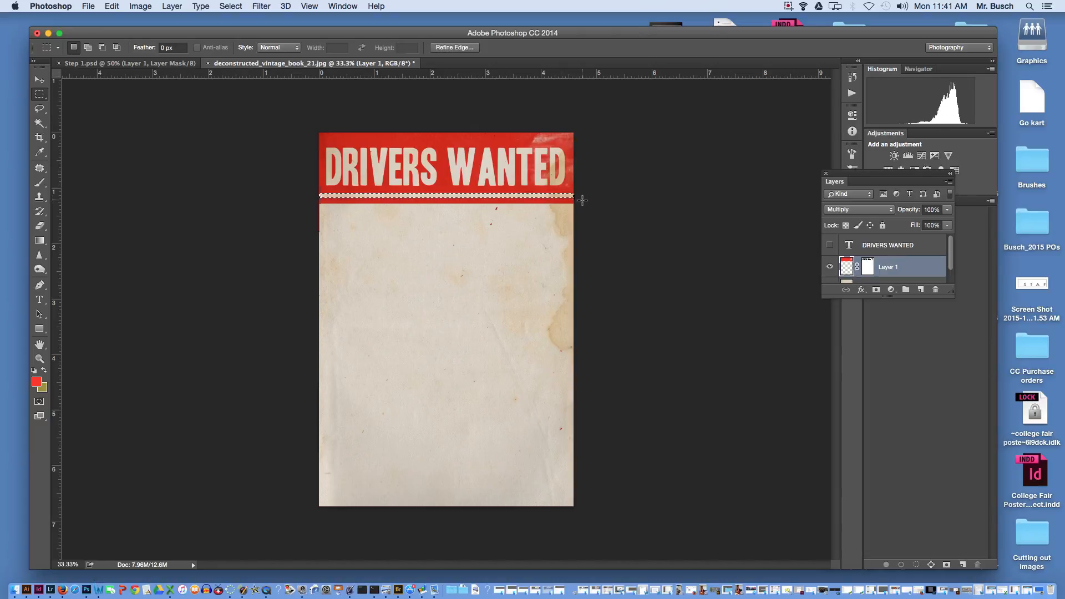
{"action": "key", "text": "super+d"}
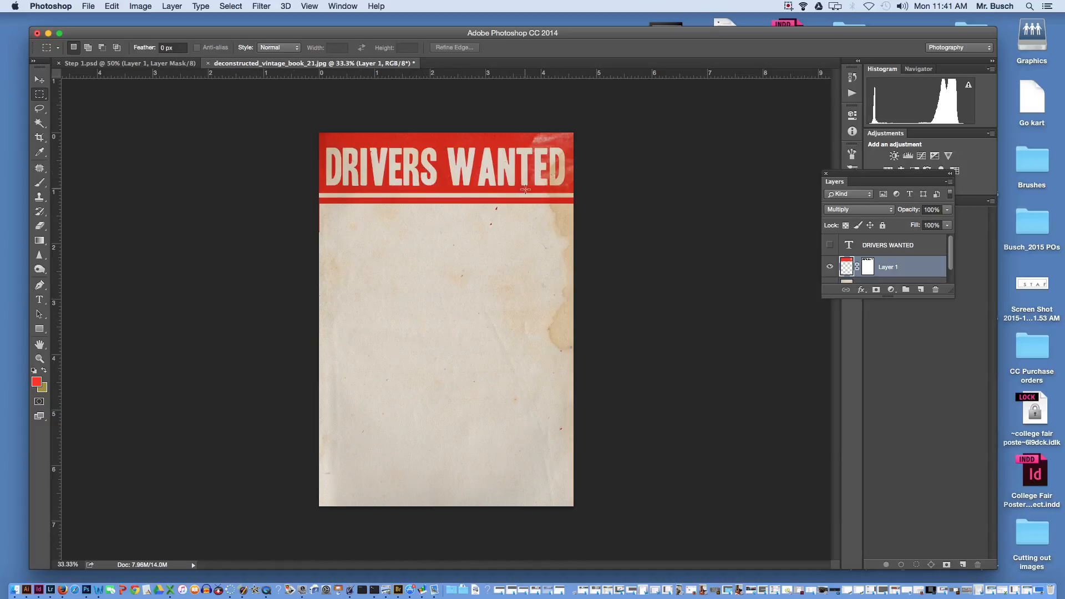
Step: Check the reference karting poster in Firefox and the font files in the Retro Poster Project folder, then return to Photoshop
{"action": "left_click", "coordinate": [63, 589]}
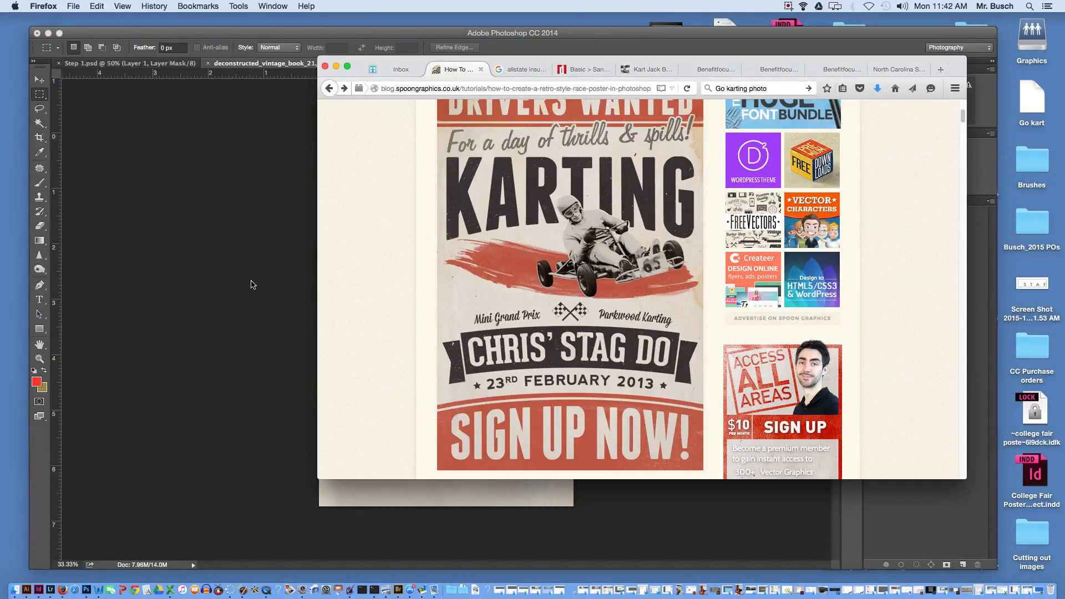
{"action": "left_click", "coordinate": [251, 283]}
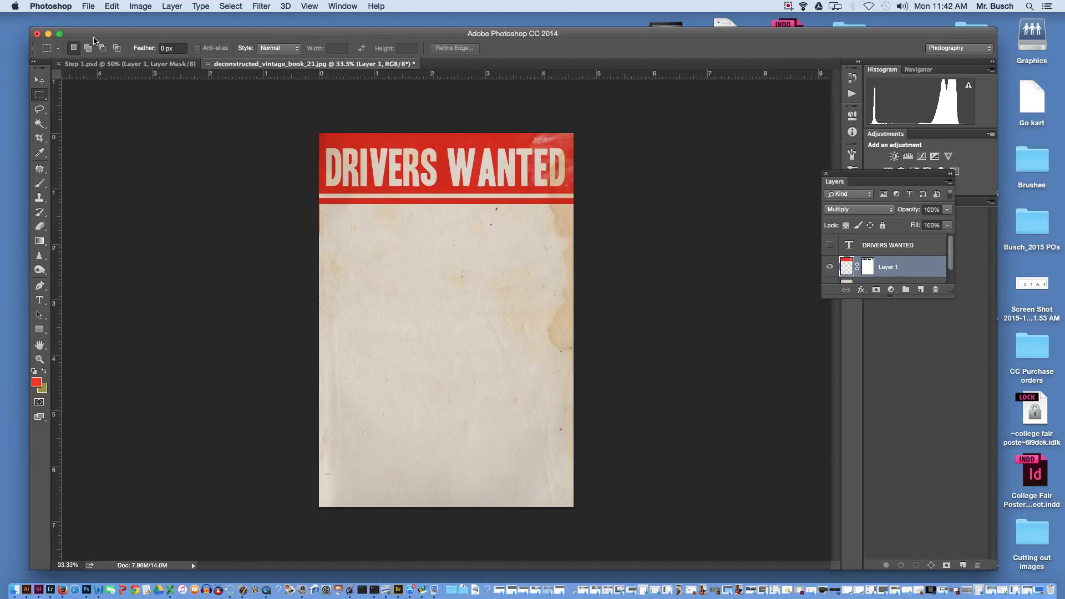
{"action": "left_click_drag", "start_coordinate": [86, 33], "coordinate": [270, 85]}
{"action": "left_click", "coordinate": [111, 60]}
{"action": "double_click", "coordinate": [111, 59]}
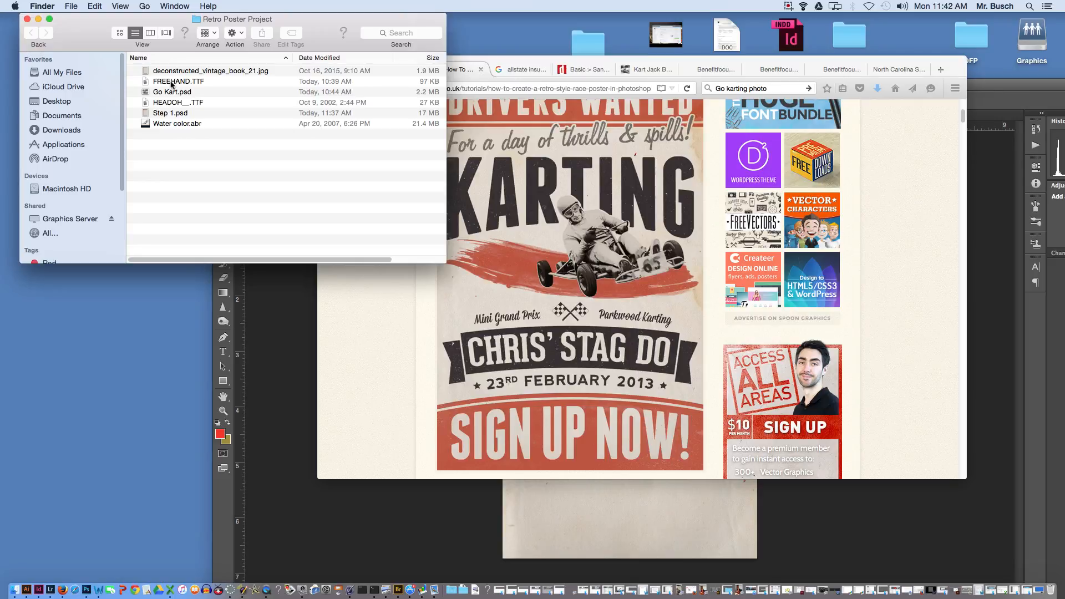
{"action": "left_click", "coordinate": [27, 20]}
{"action": "left_click", "coordinate": [286, 145]}
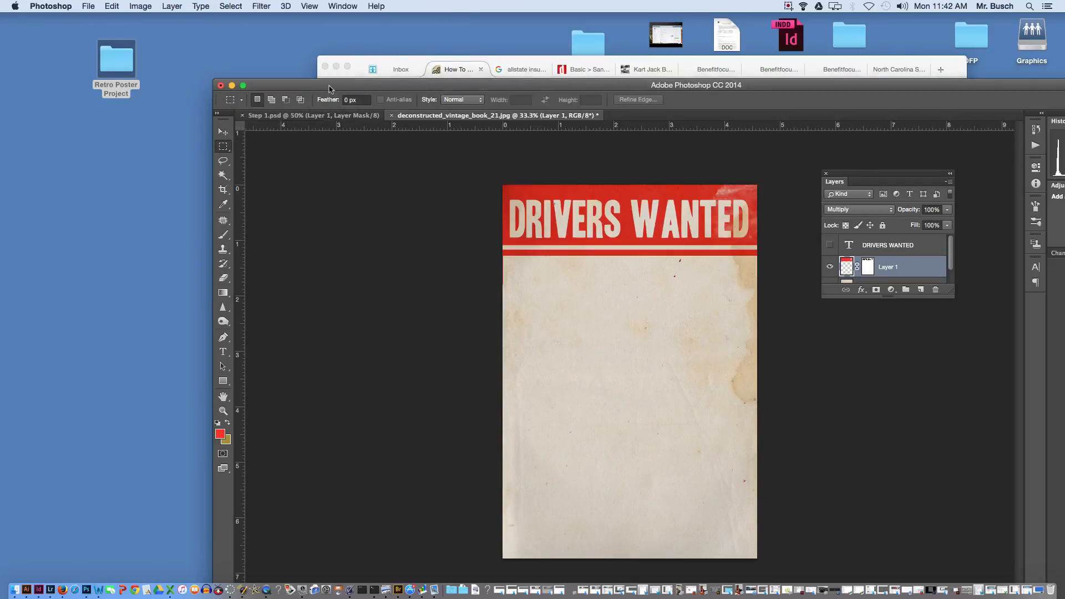
{"action": "double_click", "coordinate": [328, 86]}
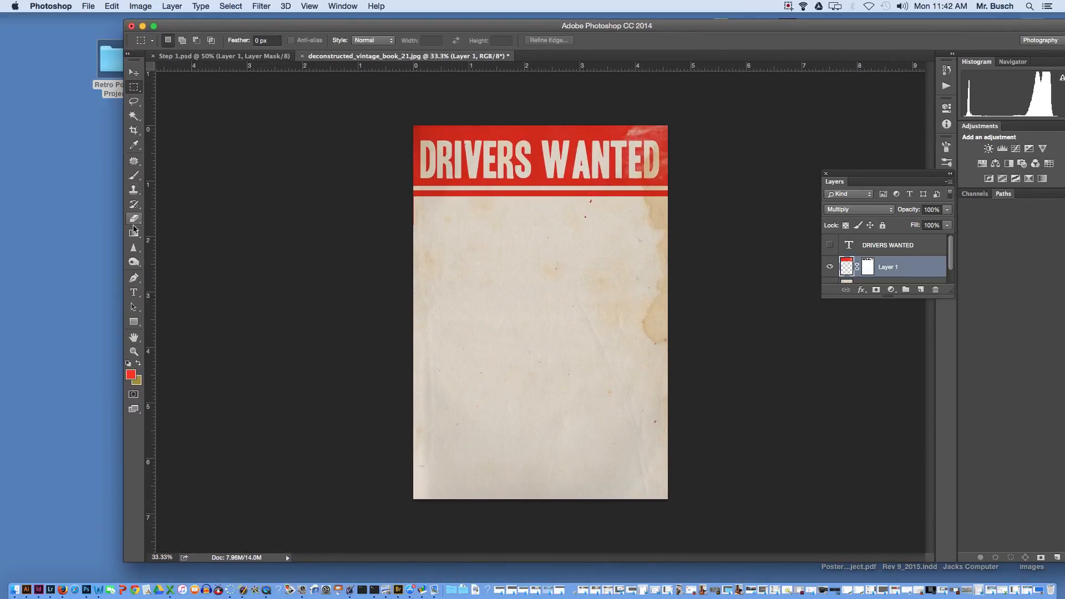
Step: Add a text box below the red band in Freehand575 Regular reading "For a day of thrills and spills"
{"action": "left_click", "coordinate": [134, 292]}
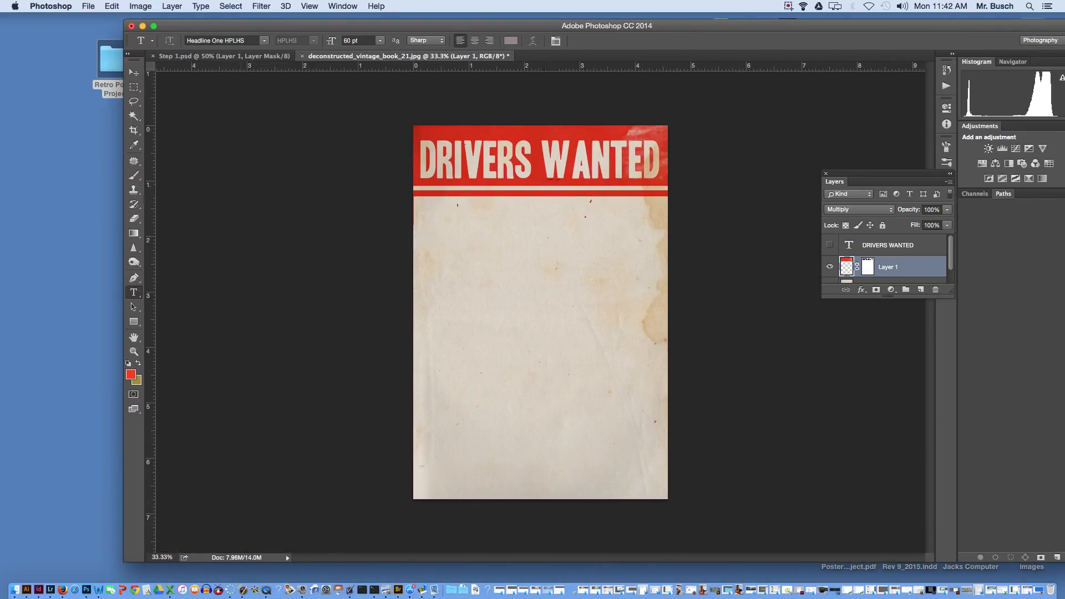
{"action": "left_click_drag", "start_coordinate": [420, 211], "coordinate": [678, 258]}
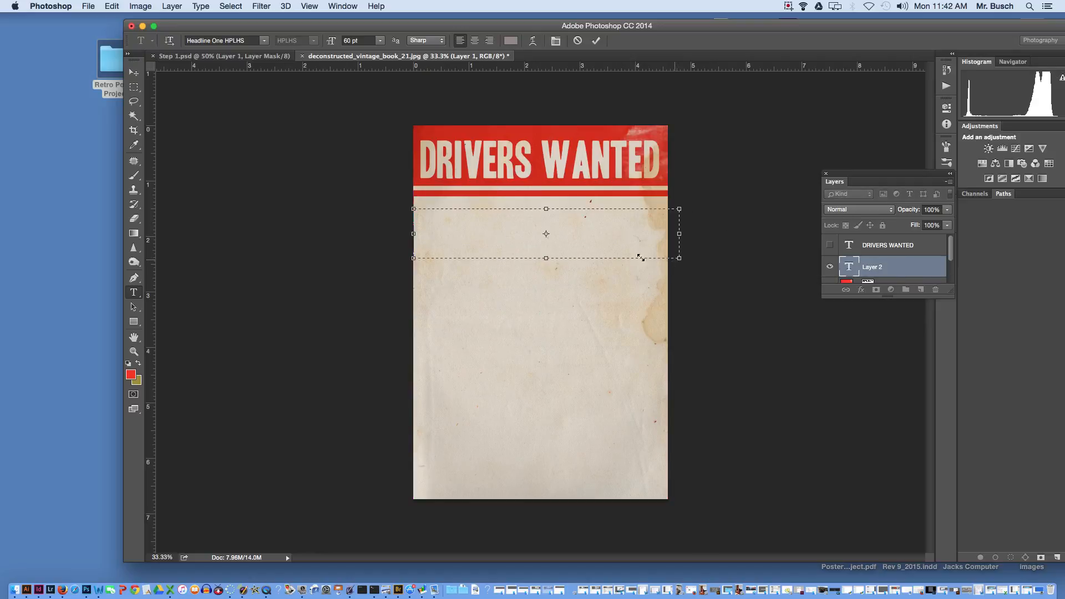
{"action": "left_click", "coordinate": [215, 41]}
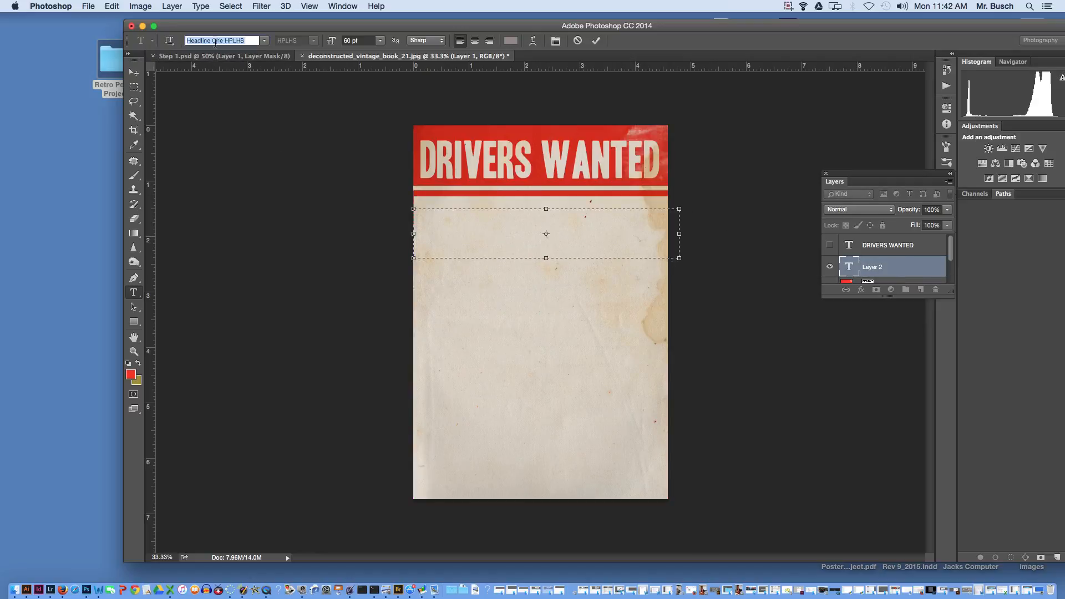
{"action": "type", "text": "free"}
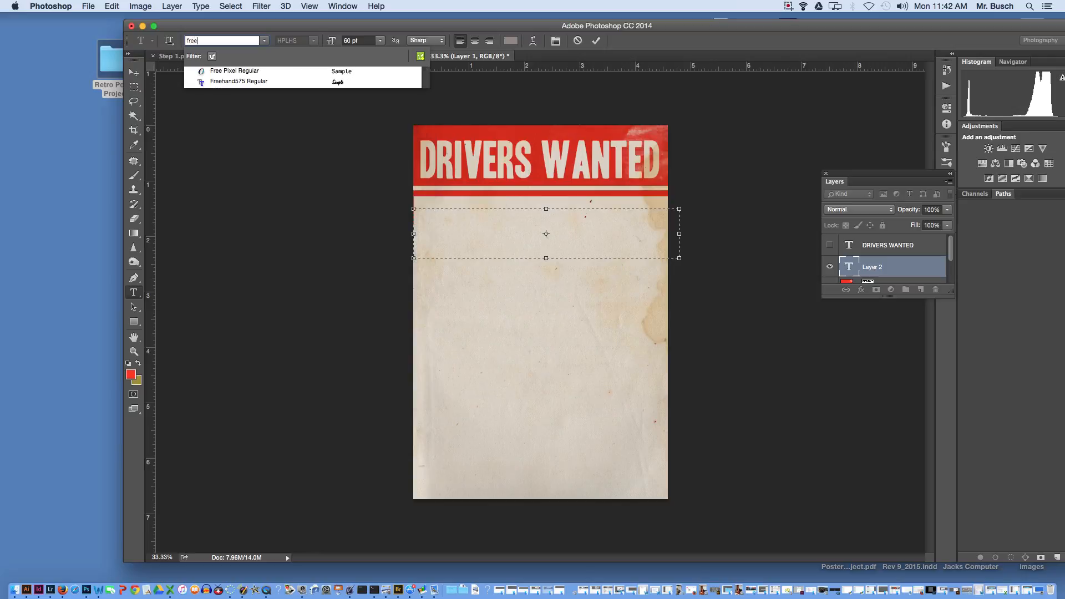
{"action": "left_click", "coordinate": [235, 82]}
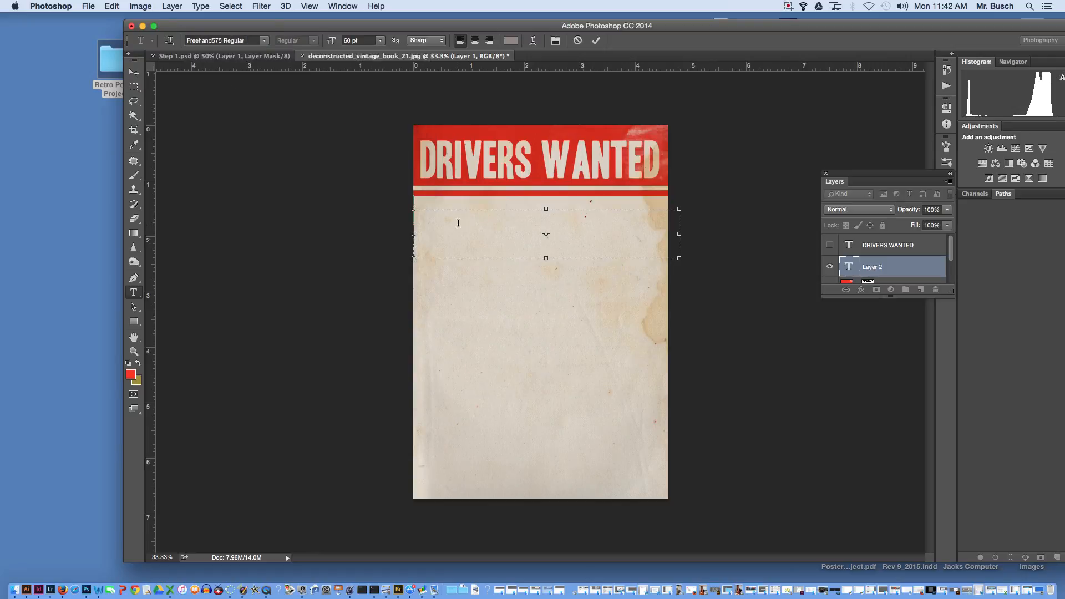
{"action": "type", "text": "For a day of thi"}
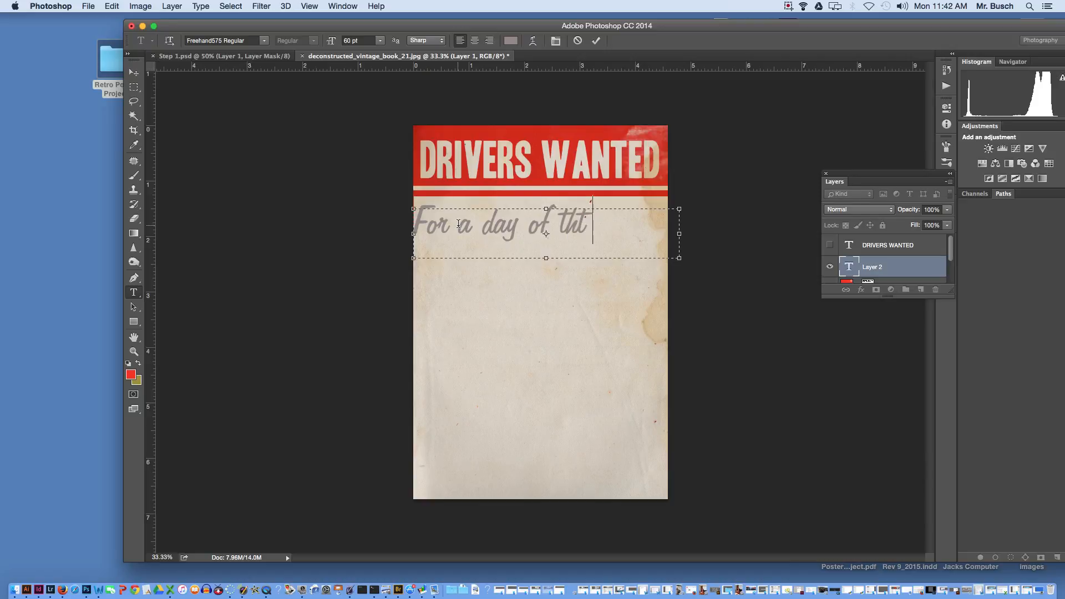
{"action": "key", "text": "BackSpace"}
{"action": "type", "text": "rills and"}
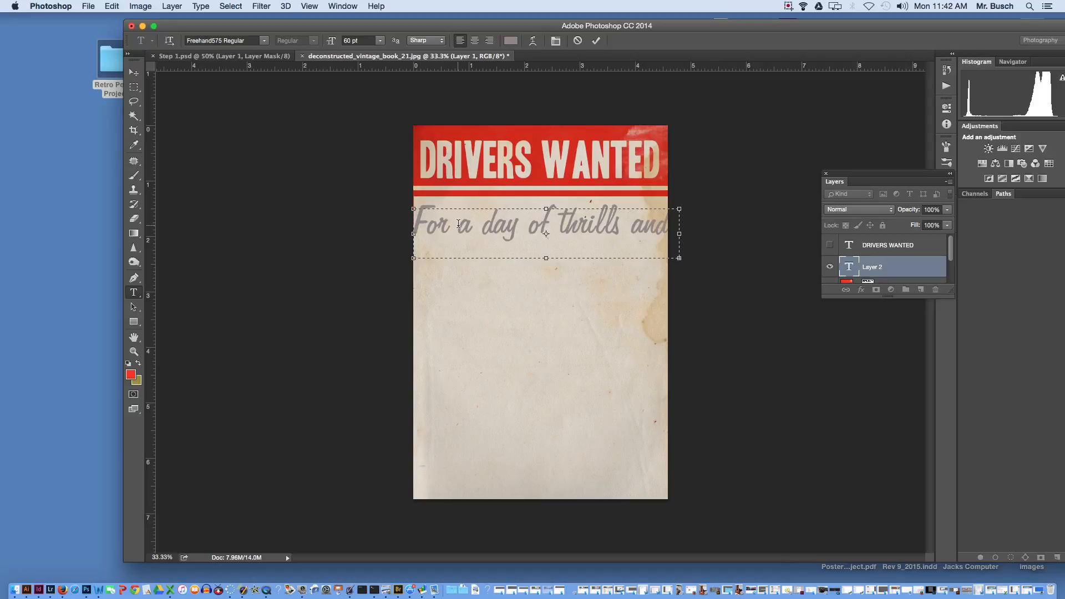
Step: Reduce the whole tagline to 46 pt and move it slightly down and inward from the page's left edge
{"action": "key", "text": "super+a"}
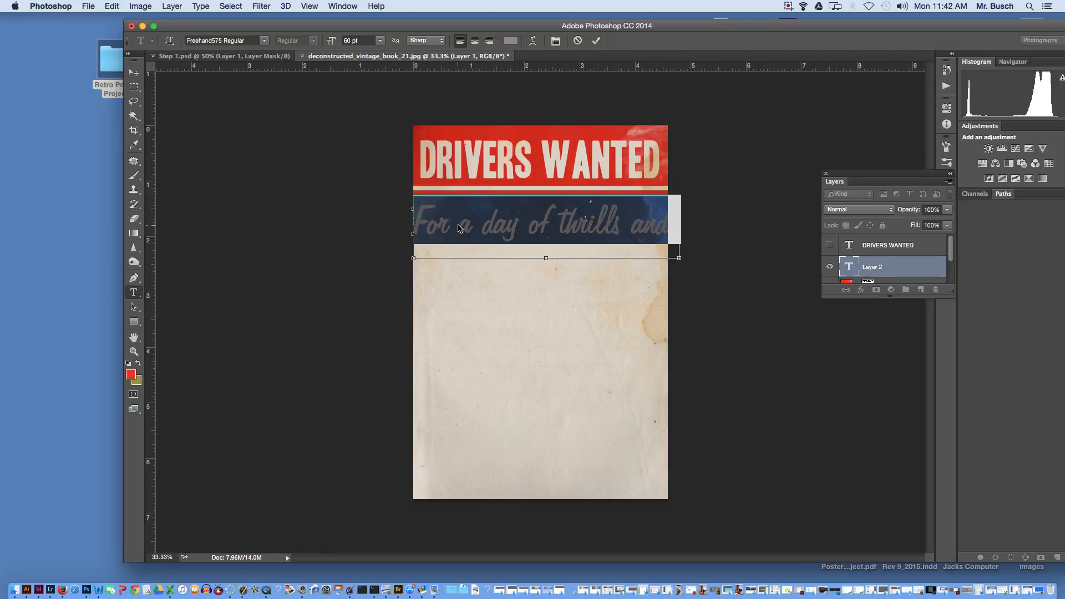
{"action": "key", "text": "shift+super+comma"}
{"action": "key", "text": "shift+super+comma"}
{"action": "key", "text": "shift+super+comma"}
{"action": "key", "text": "shift+super+comma"}
{"action": "key", "text": "shift+super+comma"}
{"action": "key", "text": "shift+super+comma"}
{"action": "key", "text": "shift+super+comma"}
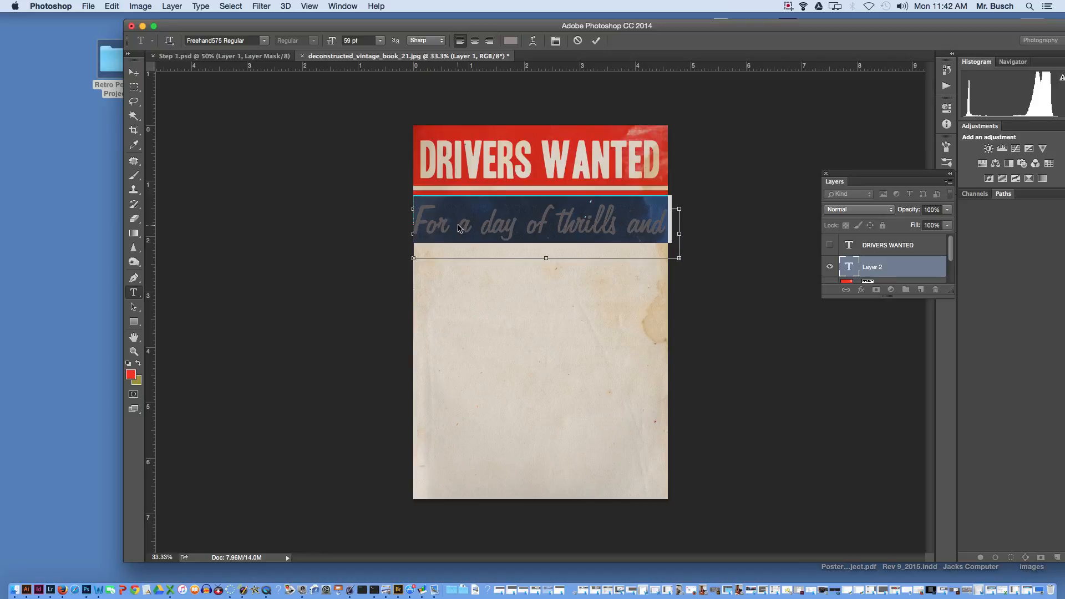
{"action": "key", "text": "shift+super+comma"}
{"action": "key", "text": "shift+super+comma"}
{"action": "key", "text": "shift+super+comma"}
{"action": "key", "text": "shift+super+comma"}
{"action": "key", "text": "shift+super+comma"}
{"action": "key", "text": "shift+super+comma"}
{"action": "key", "text": "shift+super+comma"}
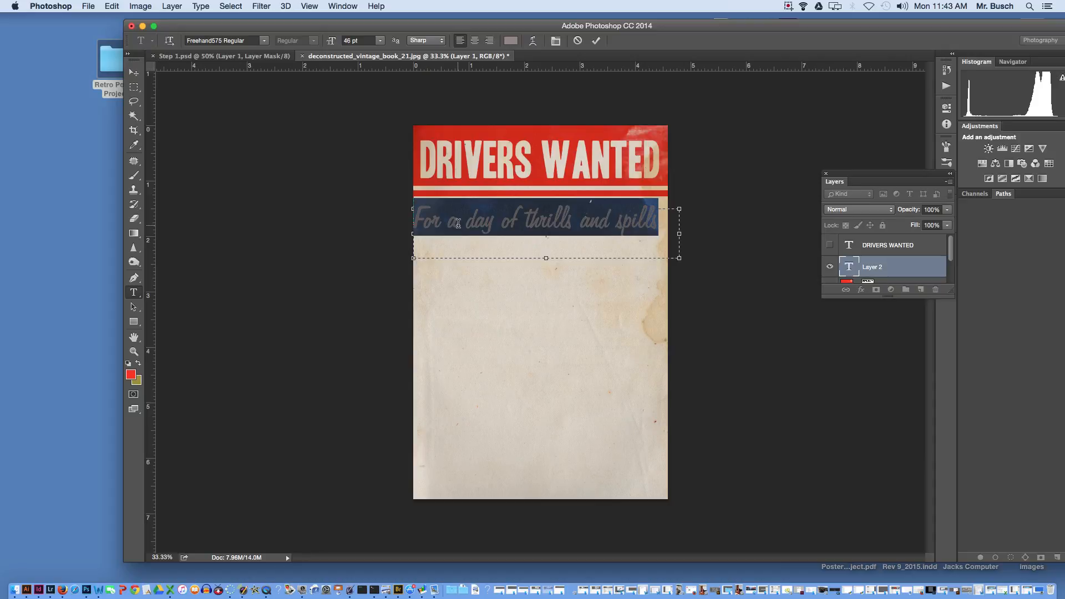
{"action": "left_click", "coordinate": [133, 74]}
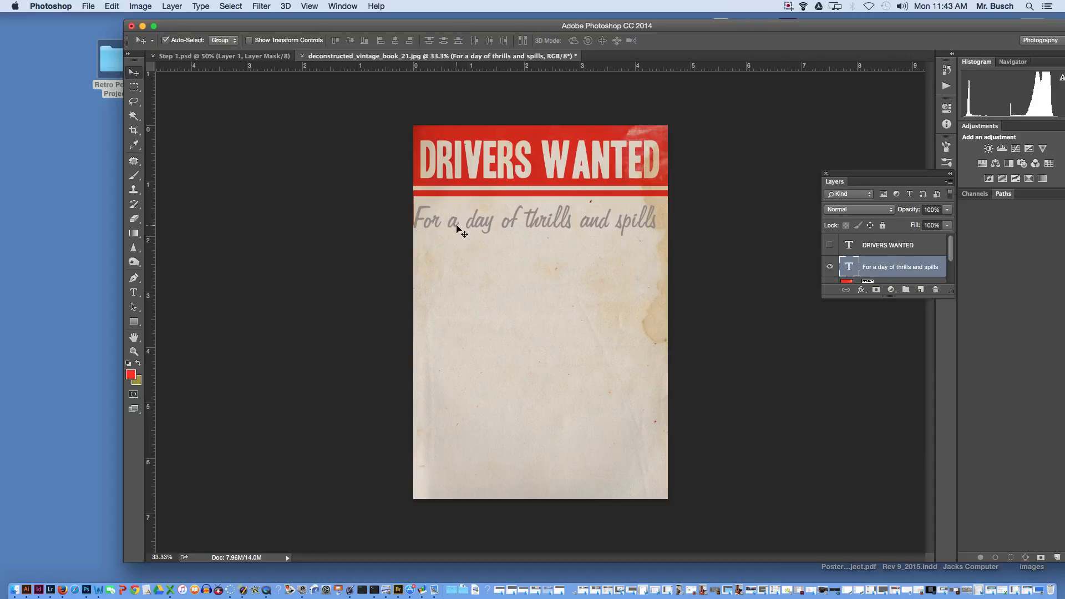
{"action": "left_click_drag", "start_coordinate": [457, 226], "coordinate": [466, 234]}
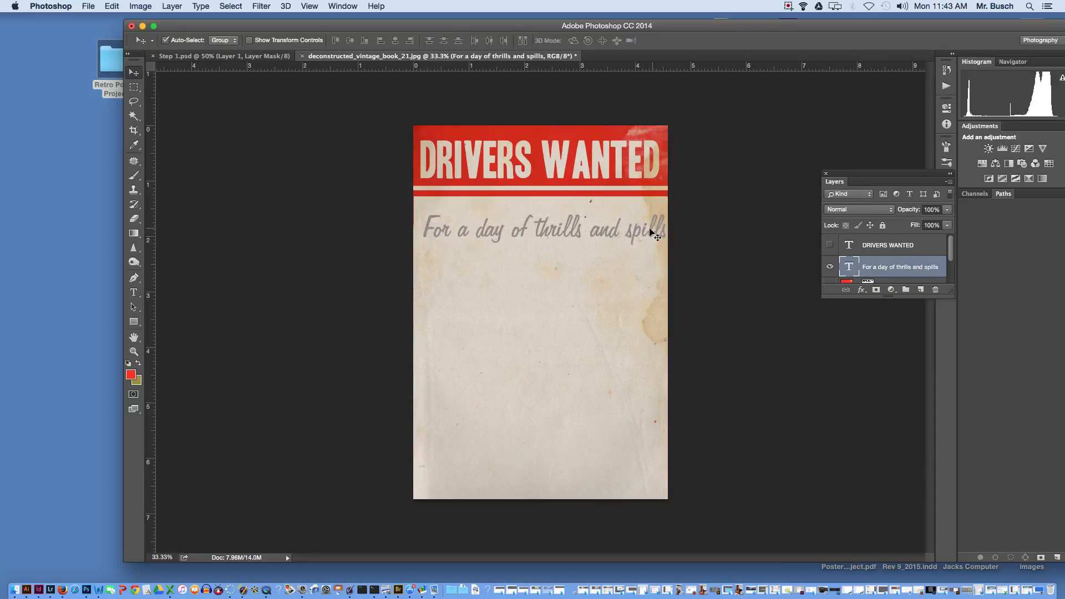
Step: Rotate the tagline to -5.52° so it slants upward, and move it up until its end overlaps the red band's lower edge
{"action": "left_click_drag", "start_coordinate": [648, 228], "coordinate": [643, 232]}
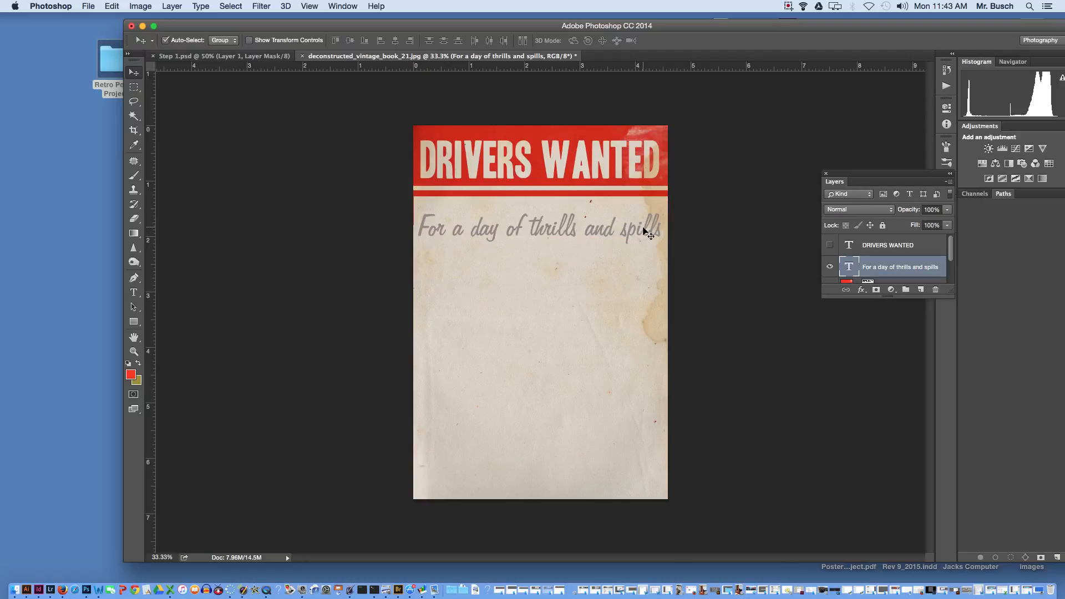
{"action": "key", "text": "super+t"}
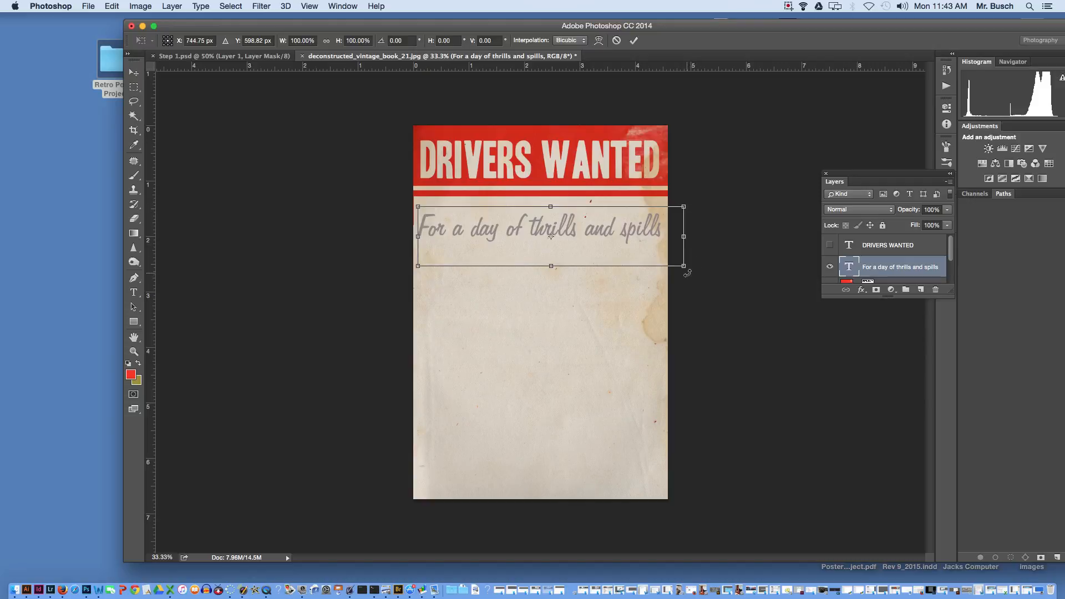
{"action": "left_click_drag", "start_coordinate": [687, 273], "coordinate": [696, 260]}
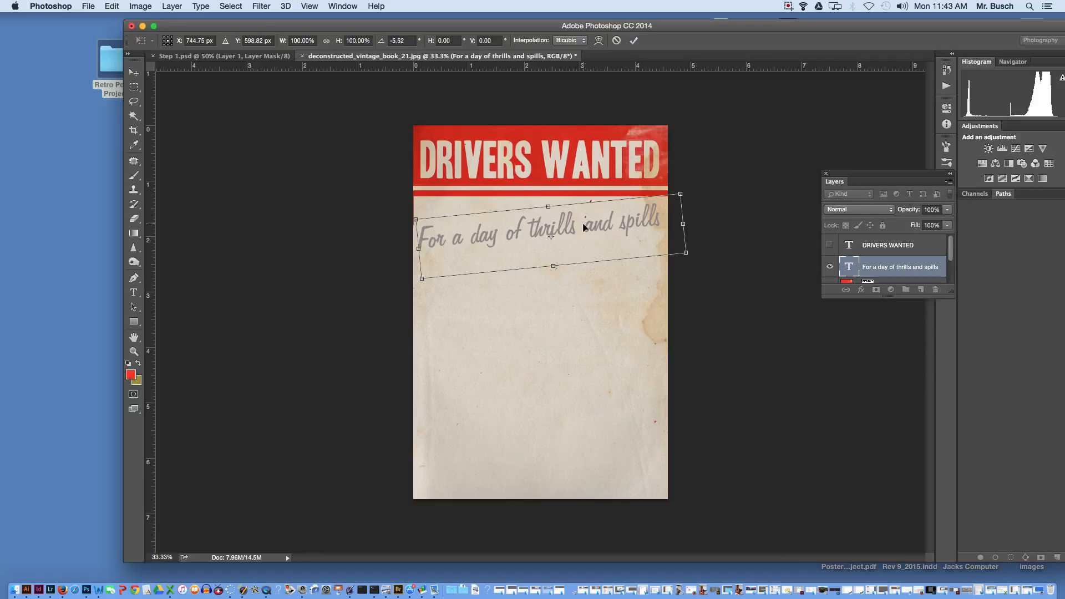
{"action": "left_click_drag", "start_coordinate": [574, 227], "coordinate": [578, 209]}
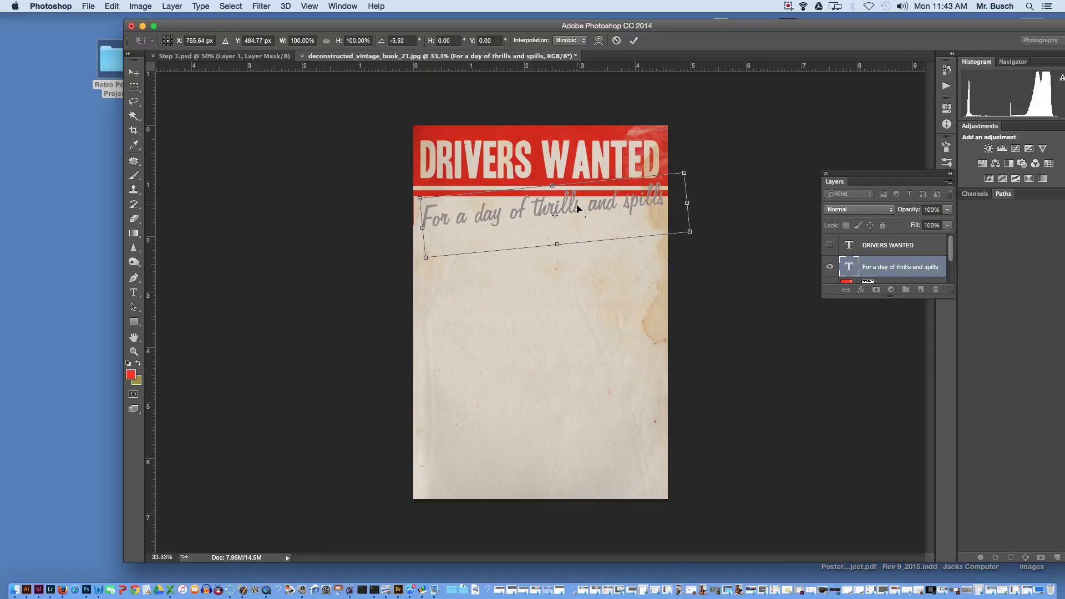
{"action": "key", "text": "Return"}
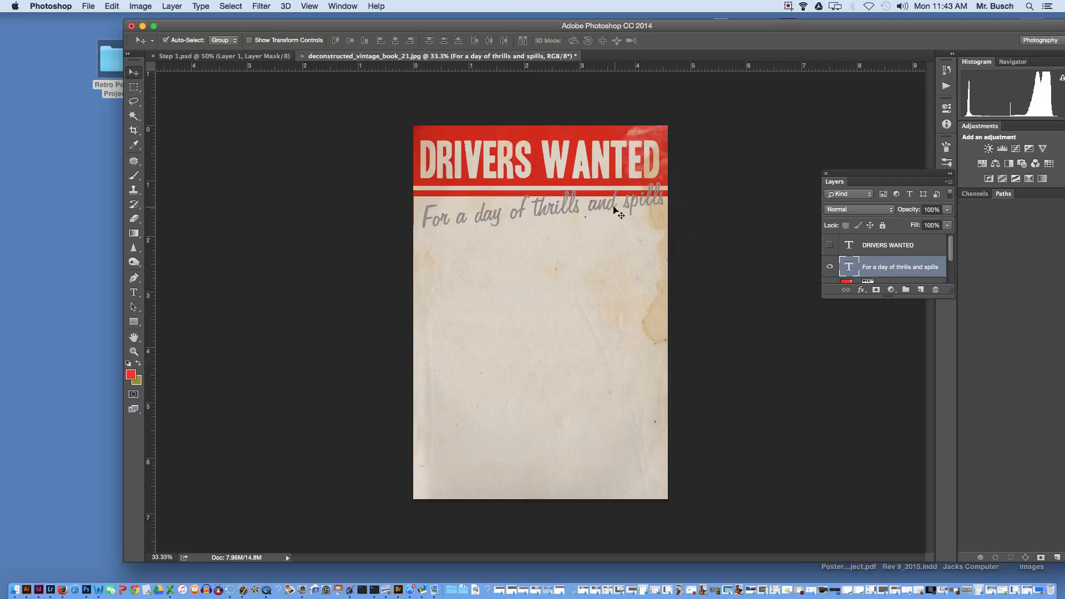
{"action": "left_click_drag", "start_coordinate": [564, 208], "coordinate": [564, 201]}
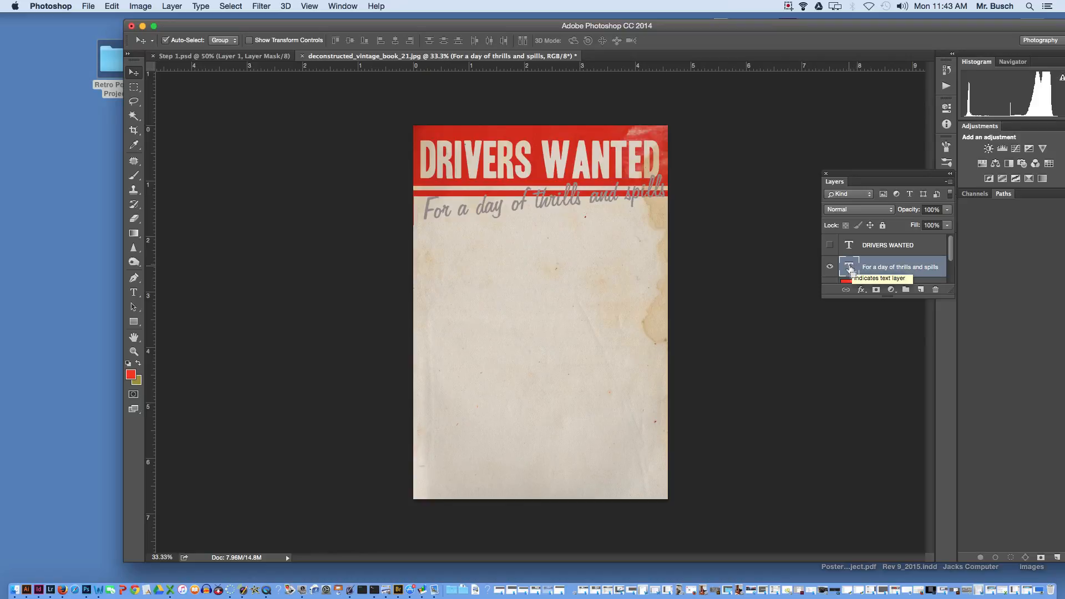
Step: Load the tagline's letter shapes as a selection and expand it by 5 pixels
{"action": "left_click", "coordinate": [850, 268], "text": "super"}
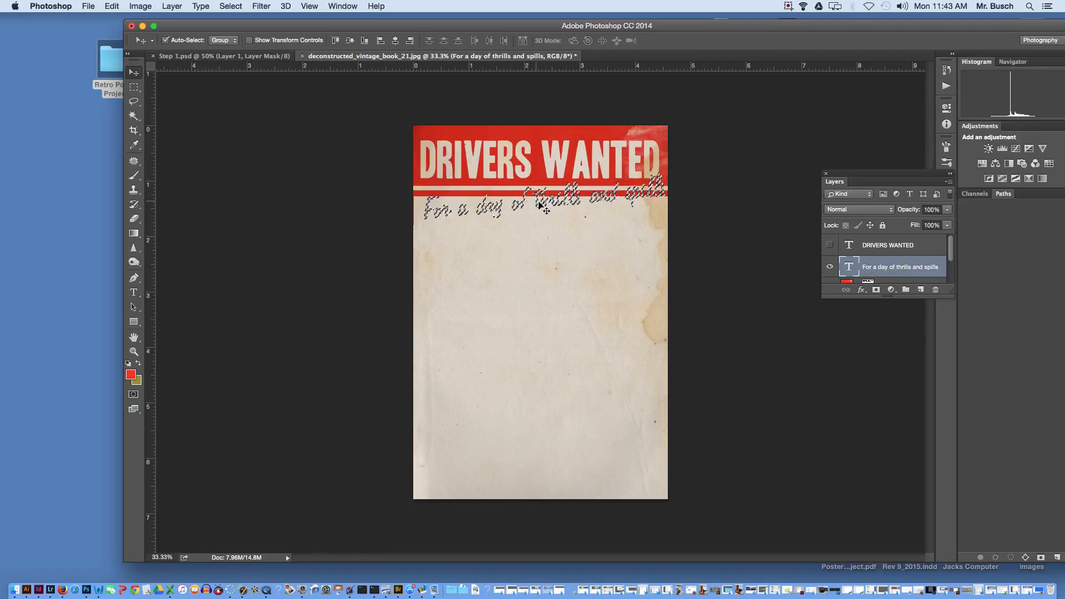
{"action": "scroll", "coordinate": [949, 256], "scroll_direction": "down", "scroll_amount": 1}
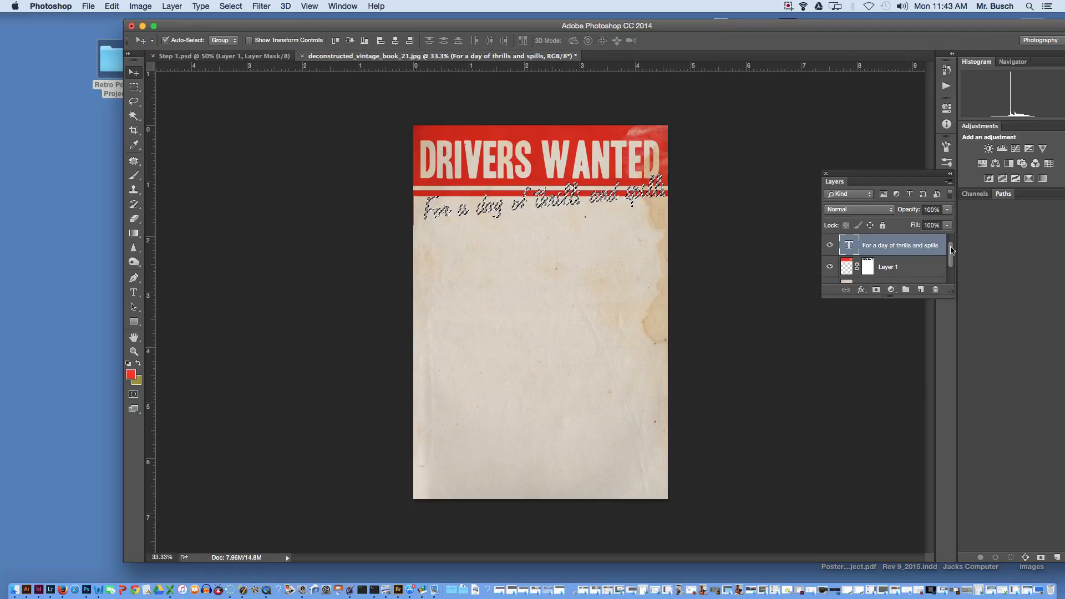
{"action": "left_click_drag", "start_coordinate": [950, 250], "coordinate": [950, 247]}
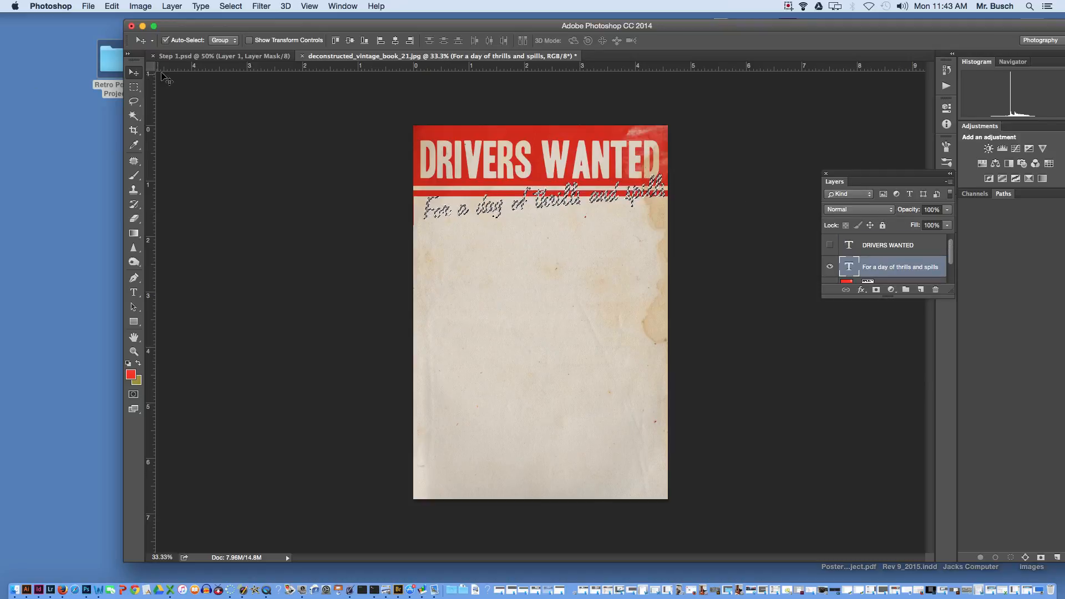
{"action": "left_click", "coordinate": [230, 6]}
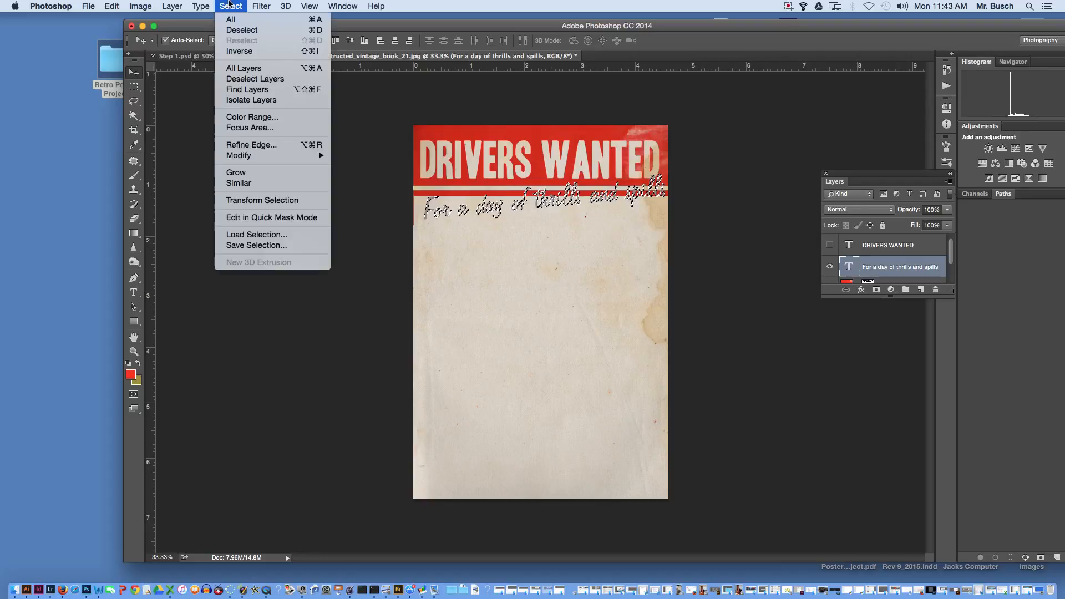
{"action": "mouse_move", "coordinate": [249, 156]}
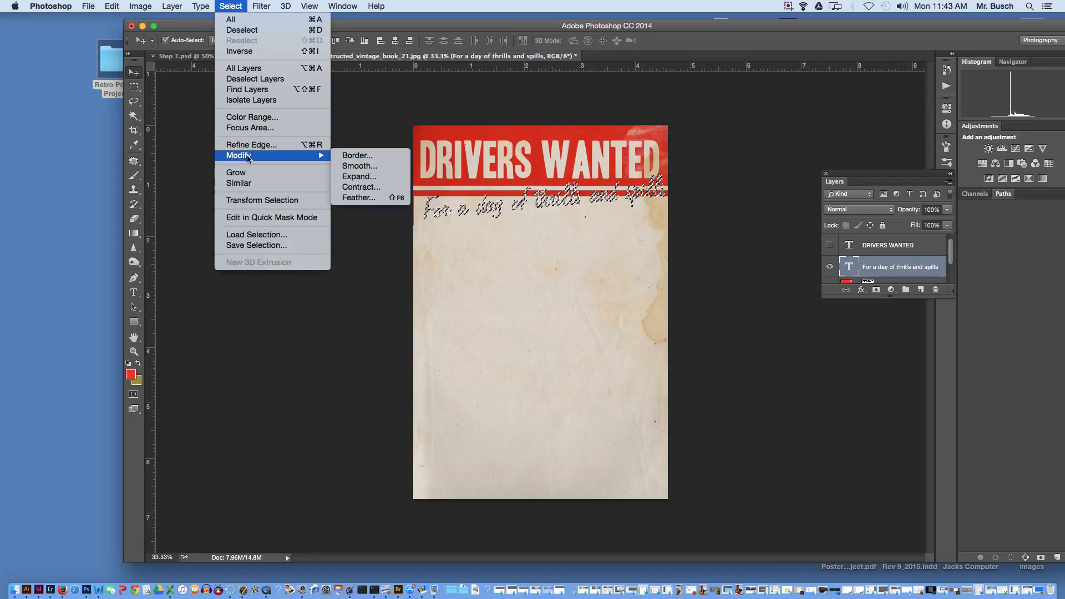
{"action": "left_click", "coordinate": [358, 177]}
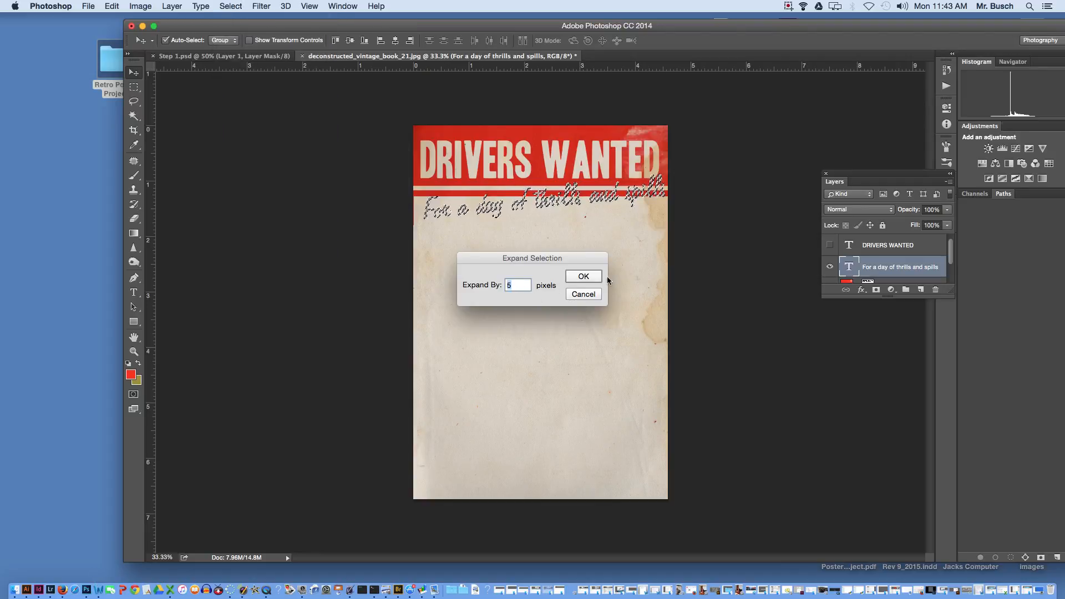
{"action": "left_click", "coordinate": [593, 277]}
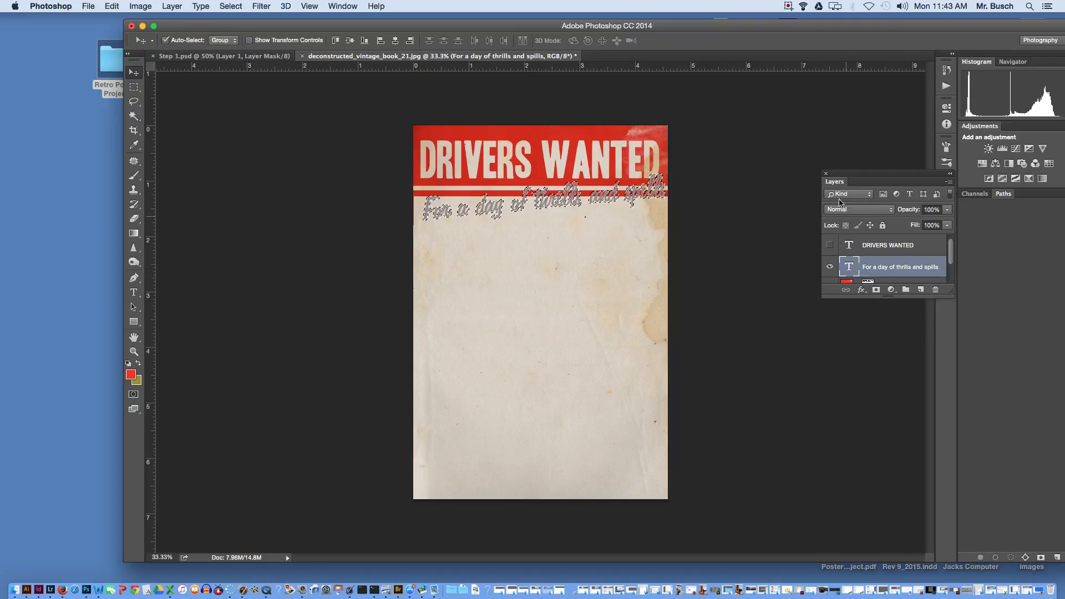
Step: Fill the expanded selection with black at 100% opacity on Layer 1's mask to cut an outline around the tagline, and deselect
{"action": "left_click_drag", "start_coordinate": [949, 254], "coordinate": [950, 263]}
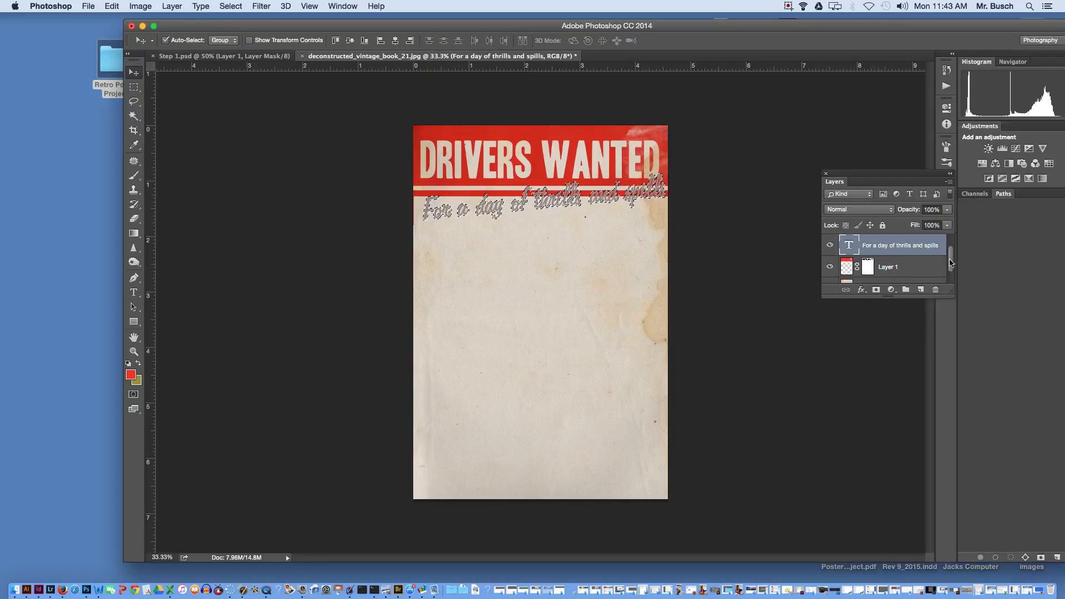
{"action": "left_click", "coordinate": [868, 268]}
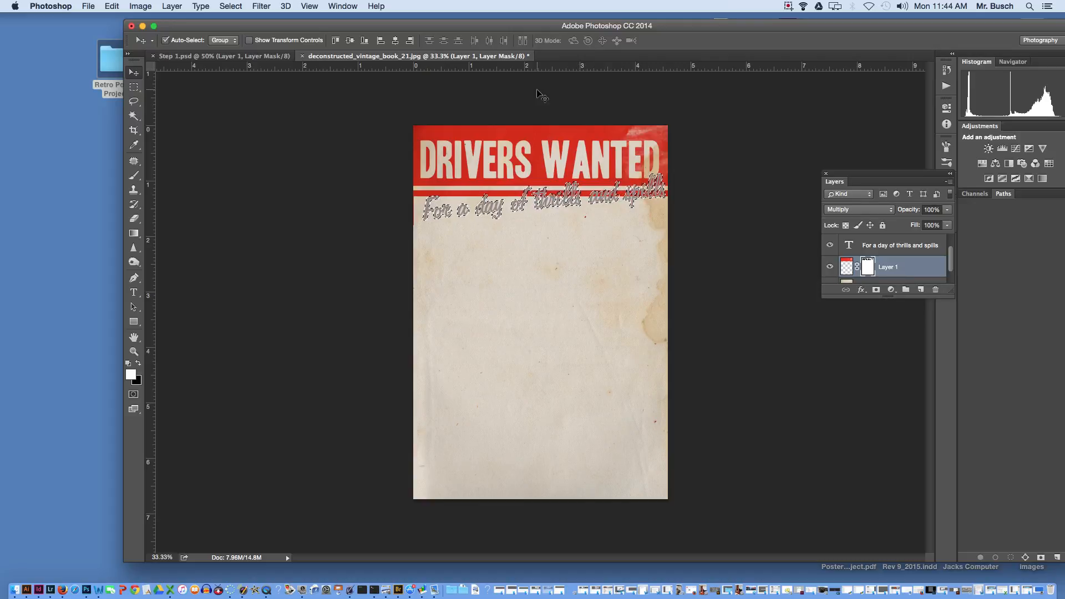
{"action": "key", "text": "shift+BackSpace"}
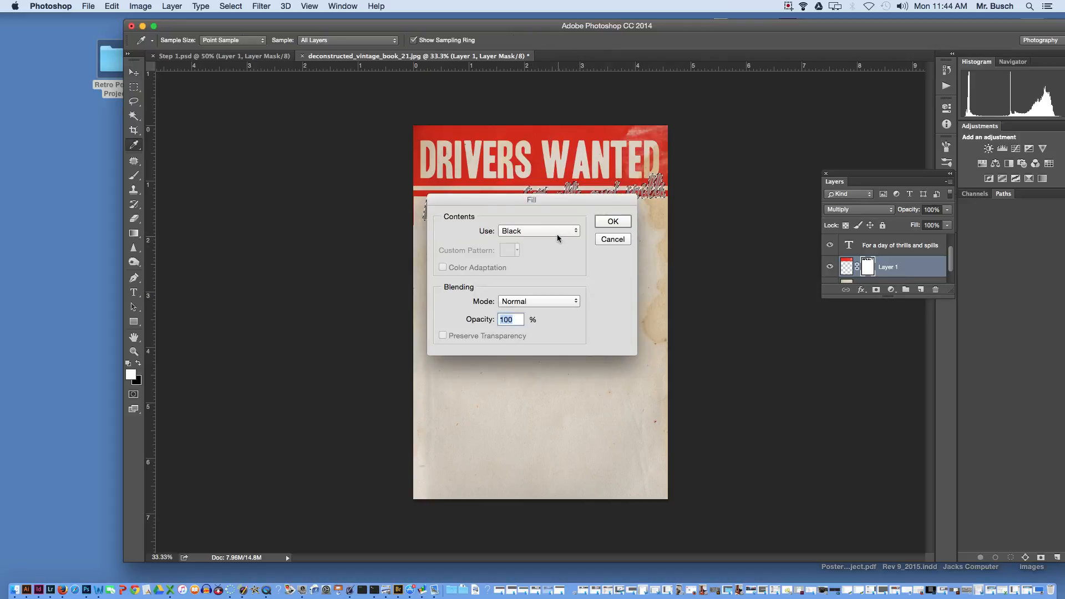
{"action": "left_click", "coordinate": [611, 222]}
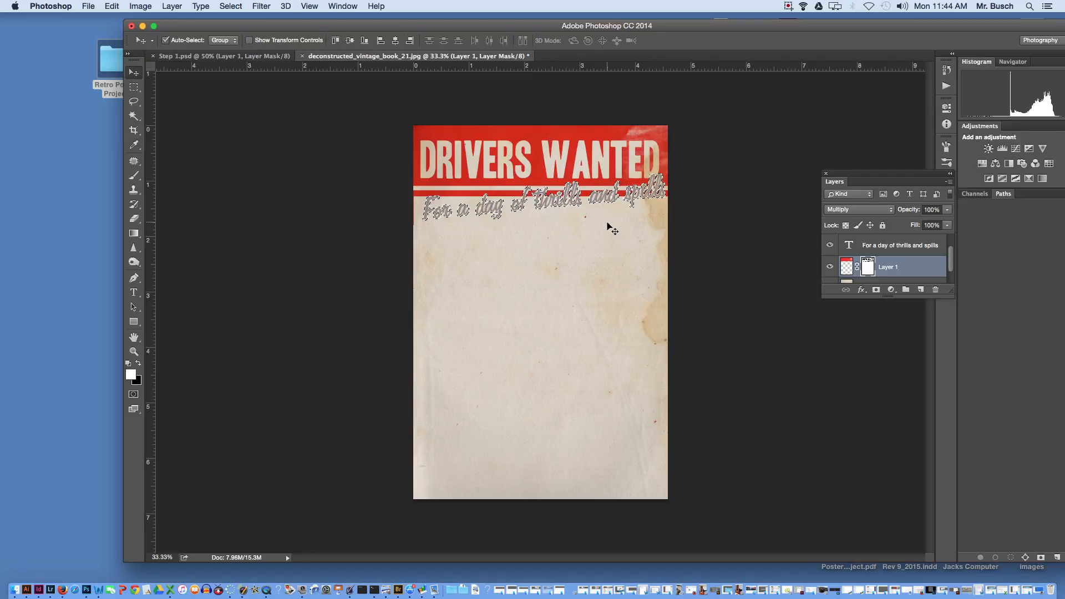
{"action": "key", "text": "super+d"}
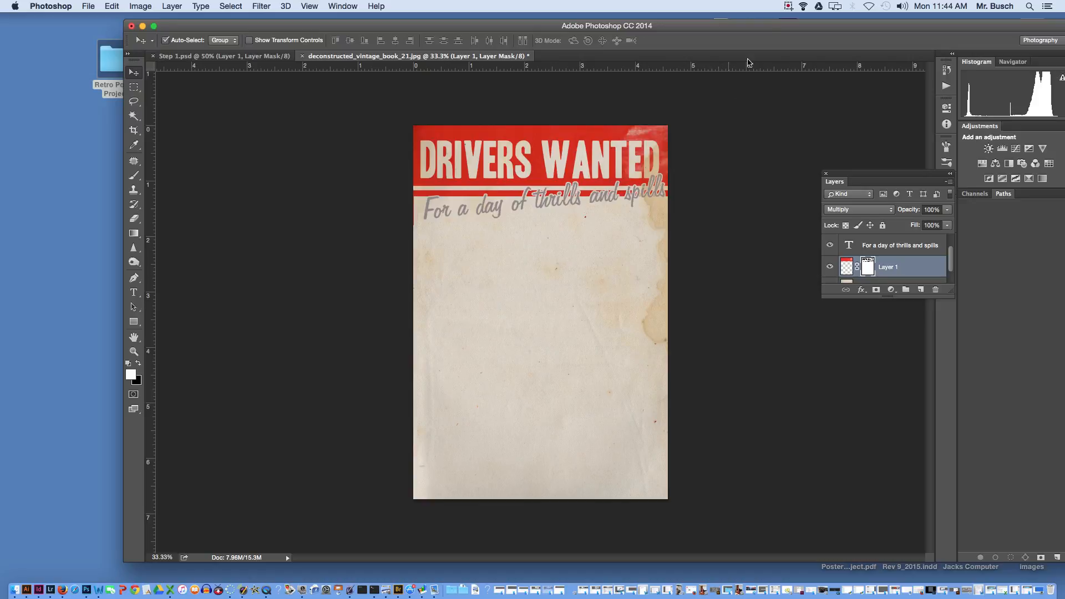
{"action": "left_click", "coordinate": [788, 7]}
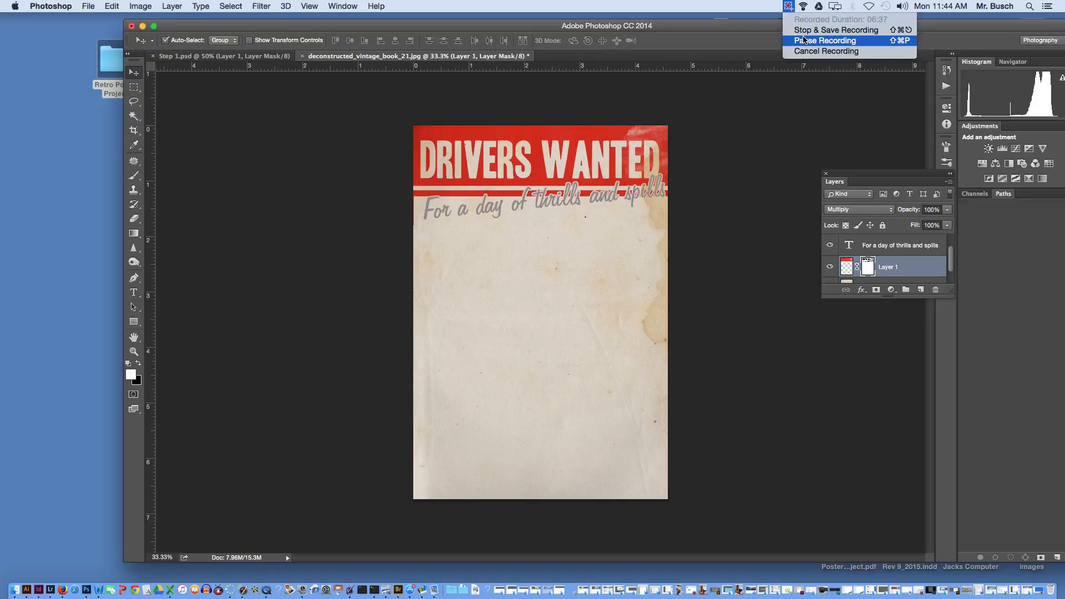